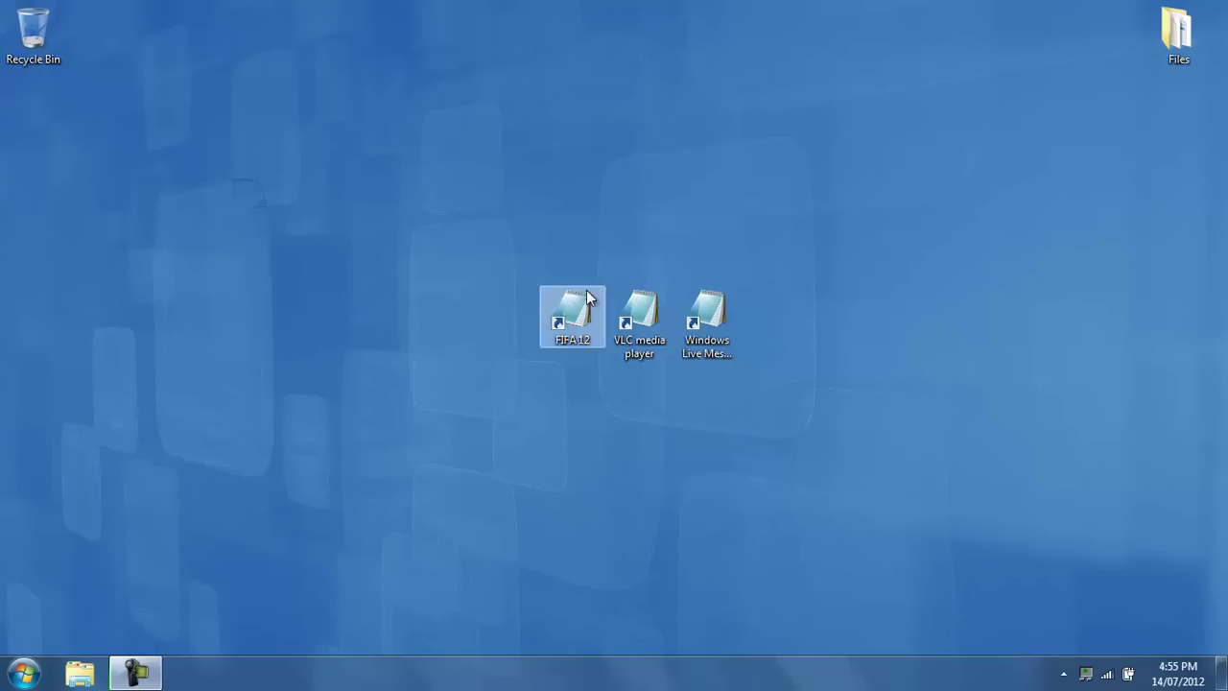
Select and then deselect the three blank-icon desktop shortcuts, twice.
left_click_drag(499, 251, 802, 411)
left_click(807, 414)
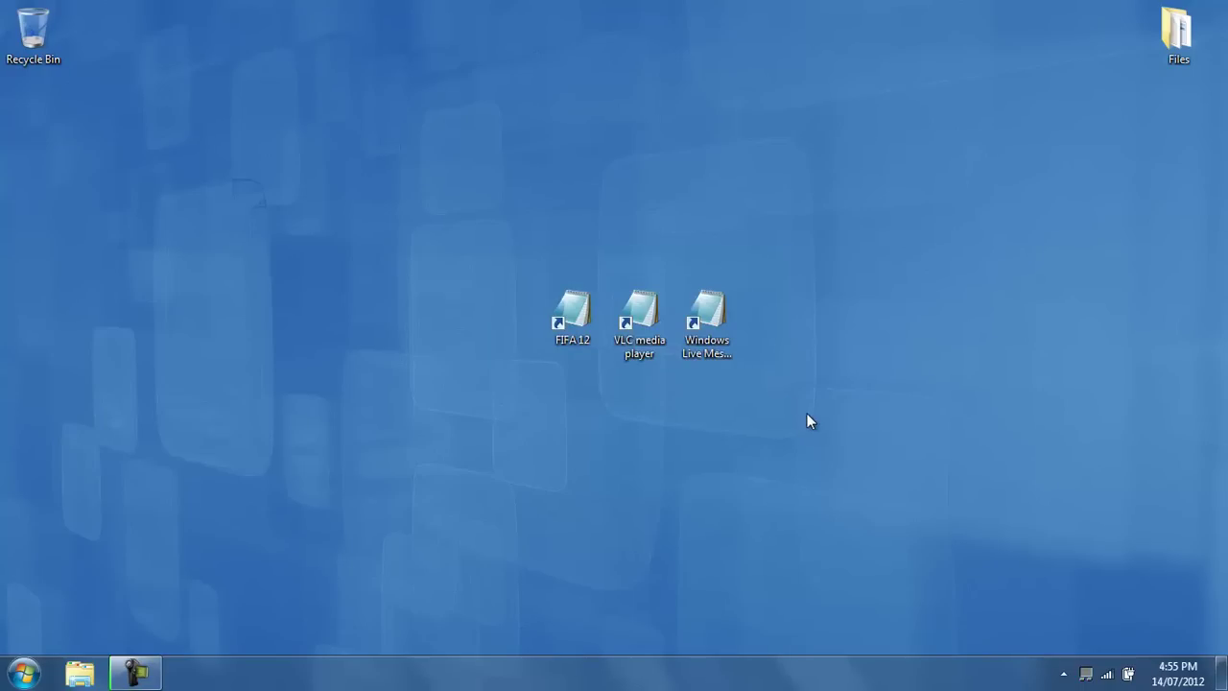
left_click_drag(503, 277, 798, 379)
left_click(763, 401)
Launch and close FIFA 12 twice and VLC media player once from their shortcuts.
double_click(572, 314)
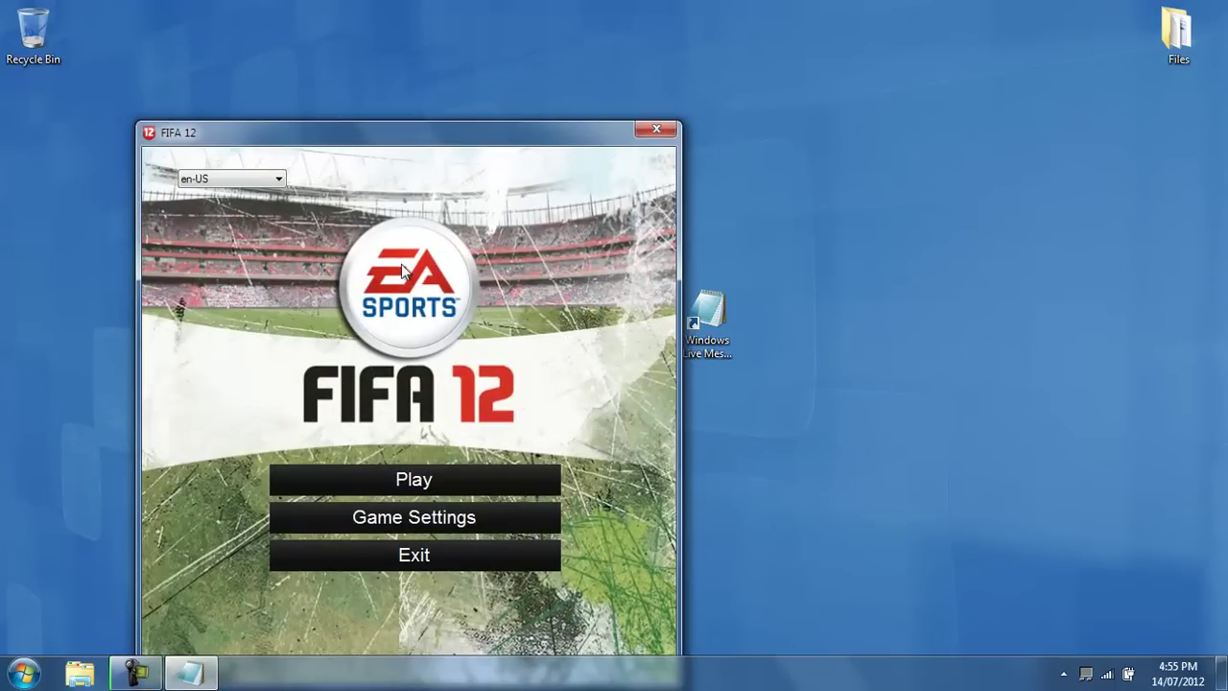
left_click_drag(528, 136, 413, 59)
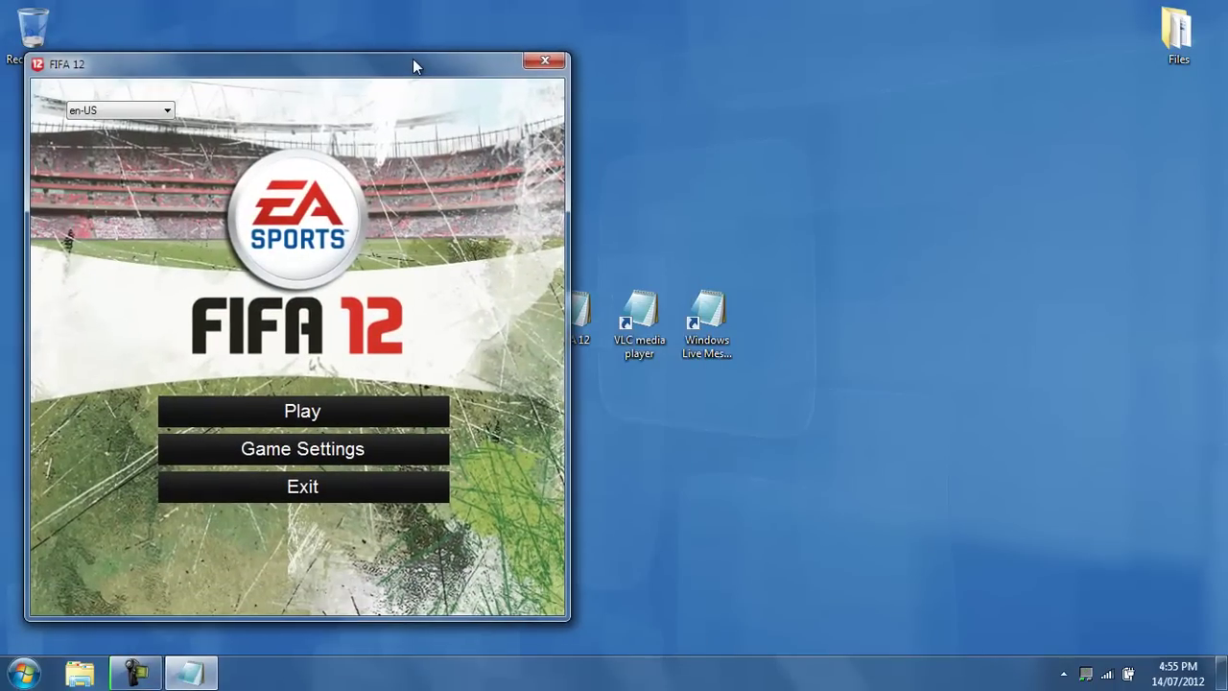
left_click(542, 66)
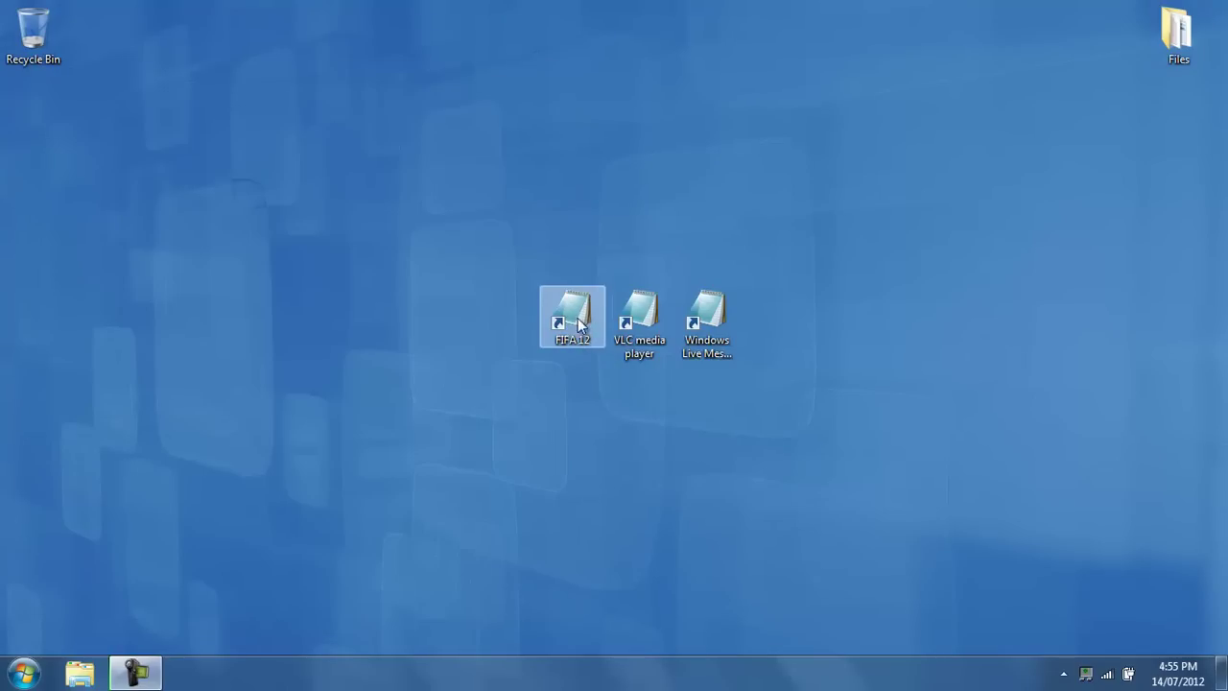
double_click(580, 326)
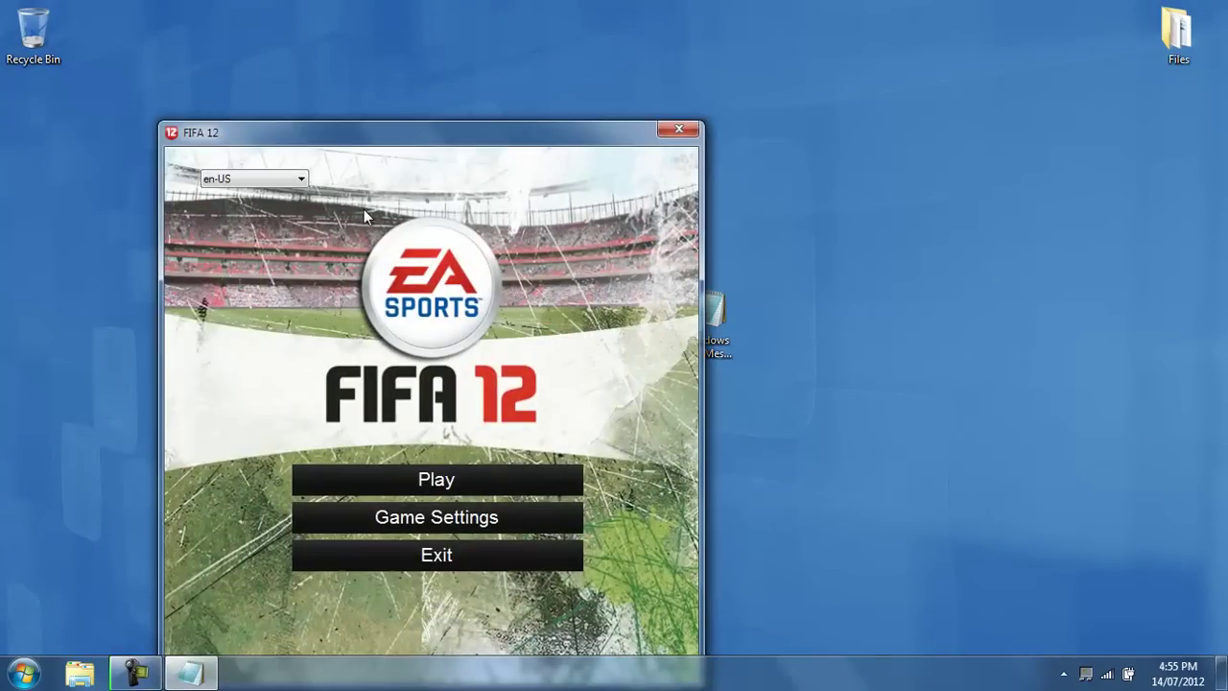
left_click(663, 131)
double_click(639, 315)
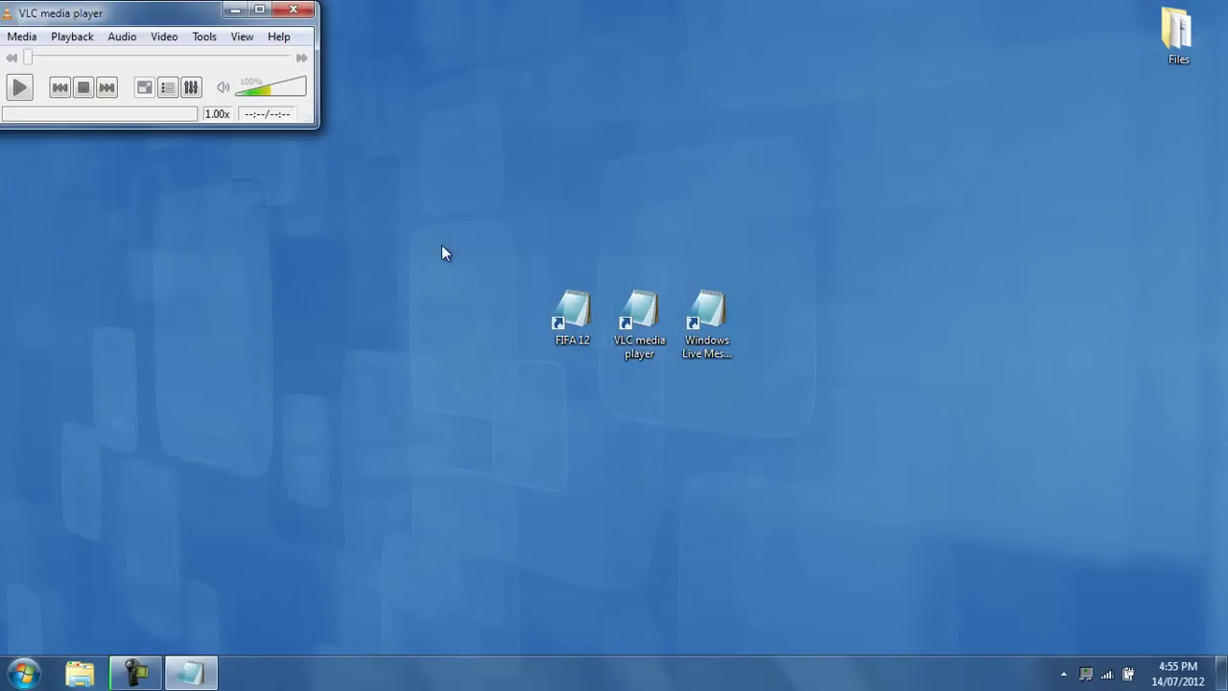
left_click(293, 9)
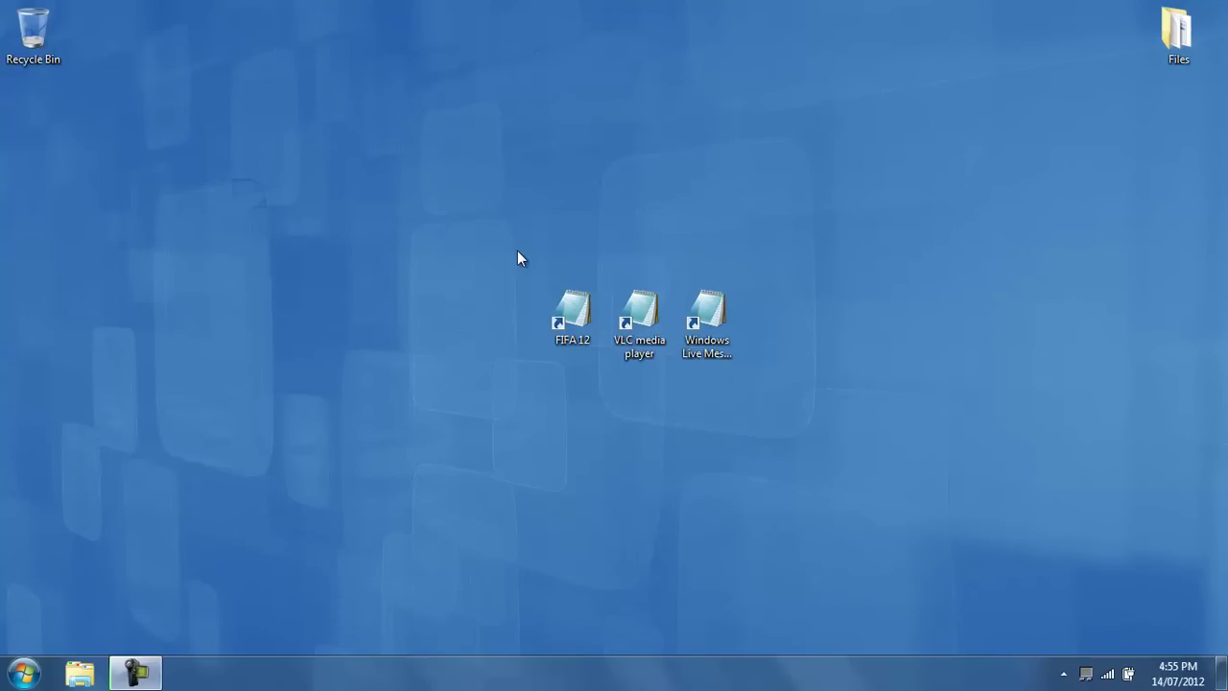
Select and deselect the shortcuts again, then open Task Manager with Ctrl+Shift+Esc.
left_click_drag(517, 250, 775, 400)
left_click(775, 400)
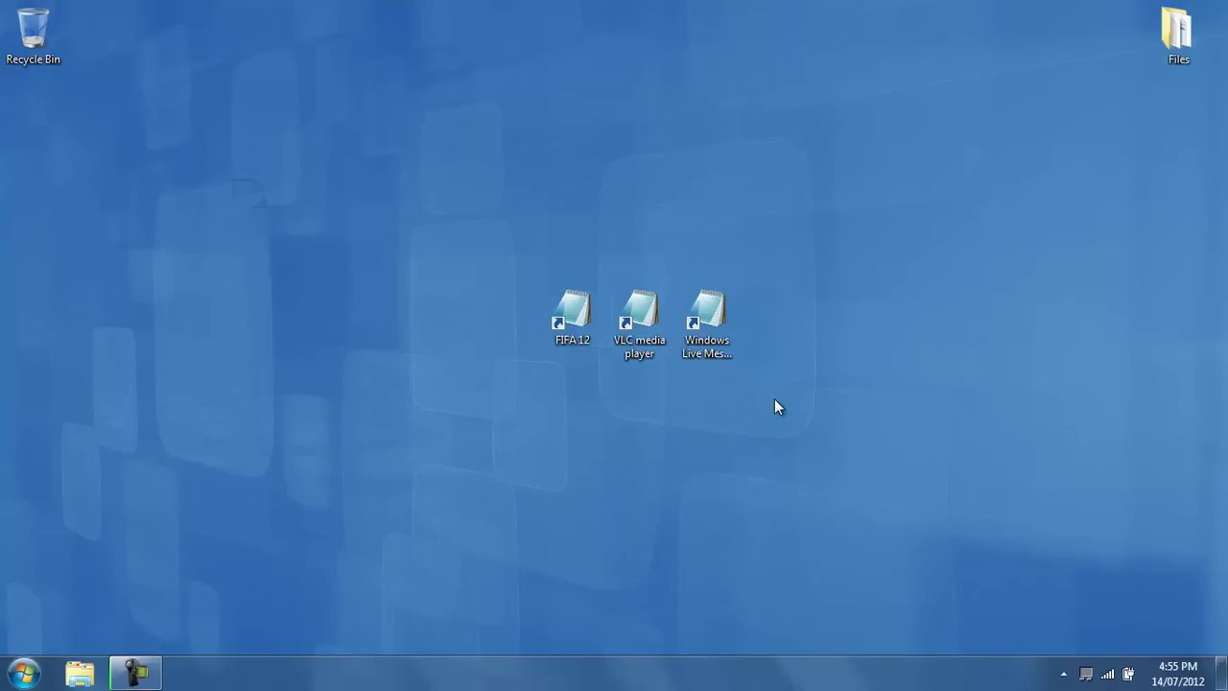
key("ctrl+shift+Escape")
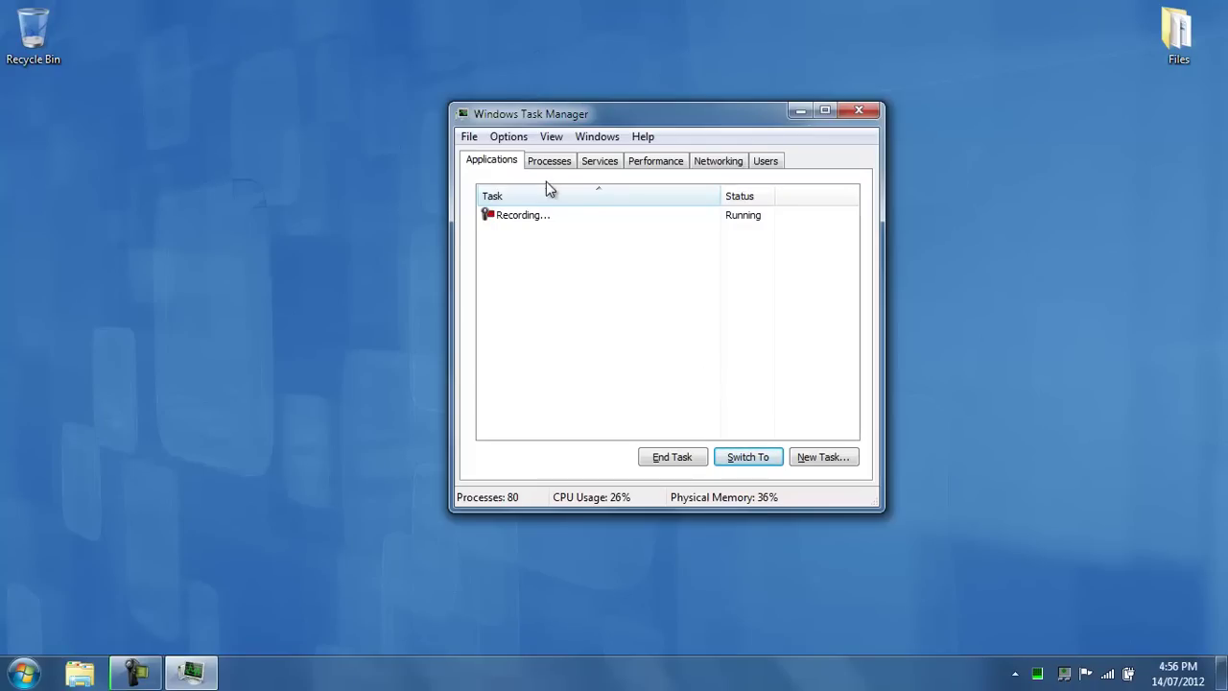
Show the Processes tab and jump to explorer.exe in the process list.
left_click_drag(549, 257, 572, 288)
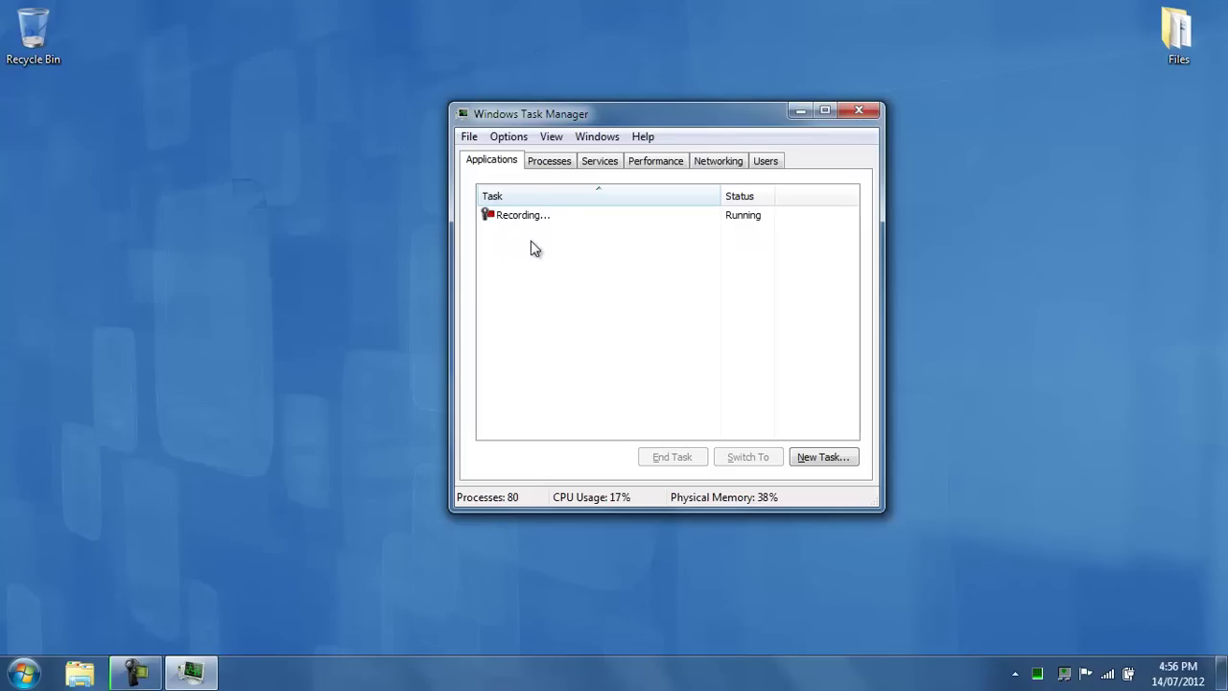
left_click(543, 163)
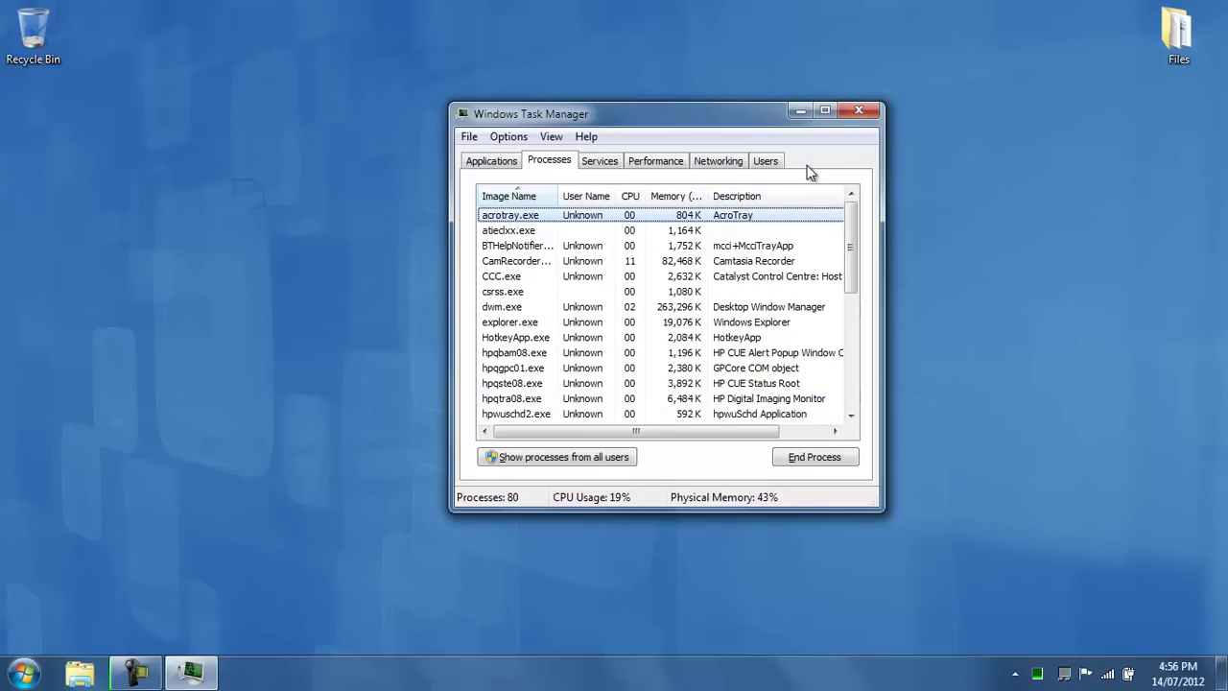
key("e")
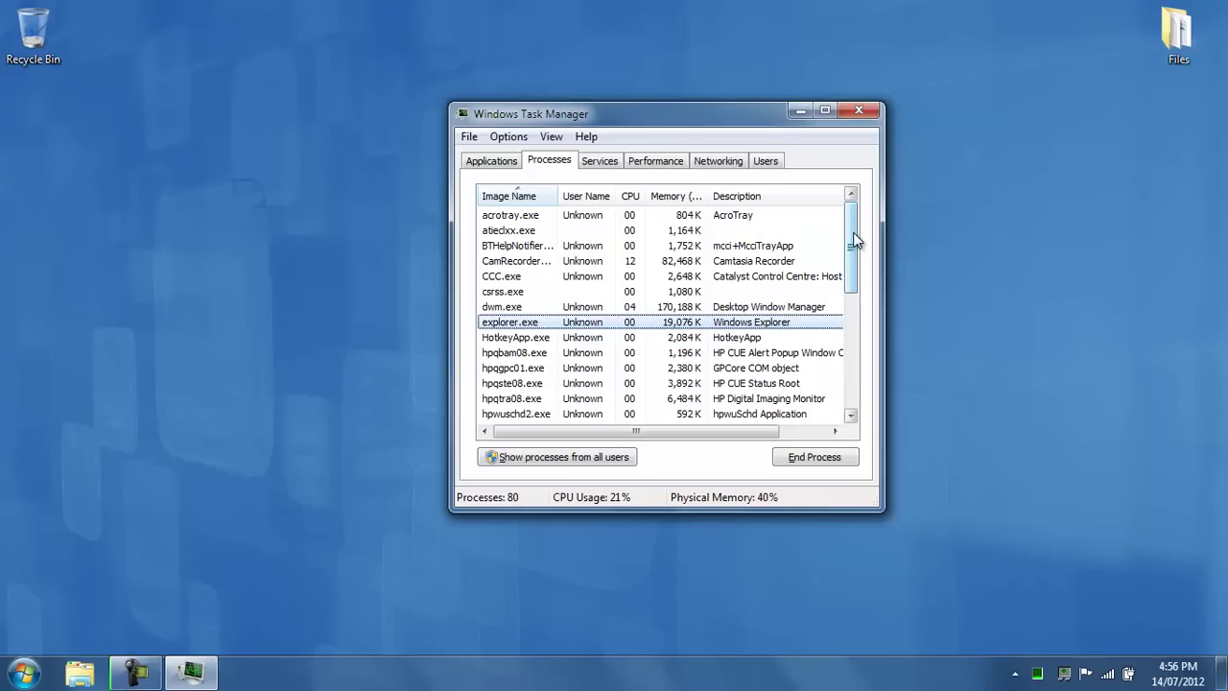
left_click_drag(853, 240, 851, 232)
Select explorer.exe and end the process, confirming the warning.
left_click(469, 137)
mouse_move(509, 137)
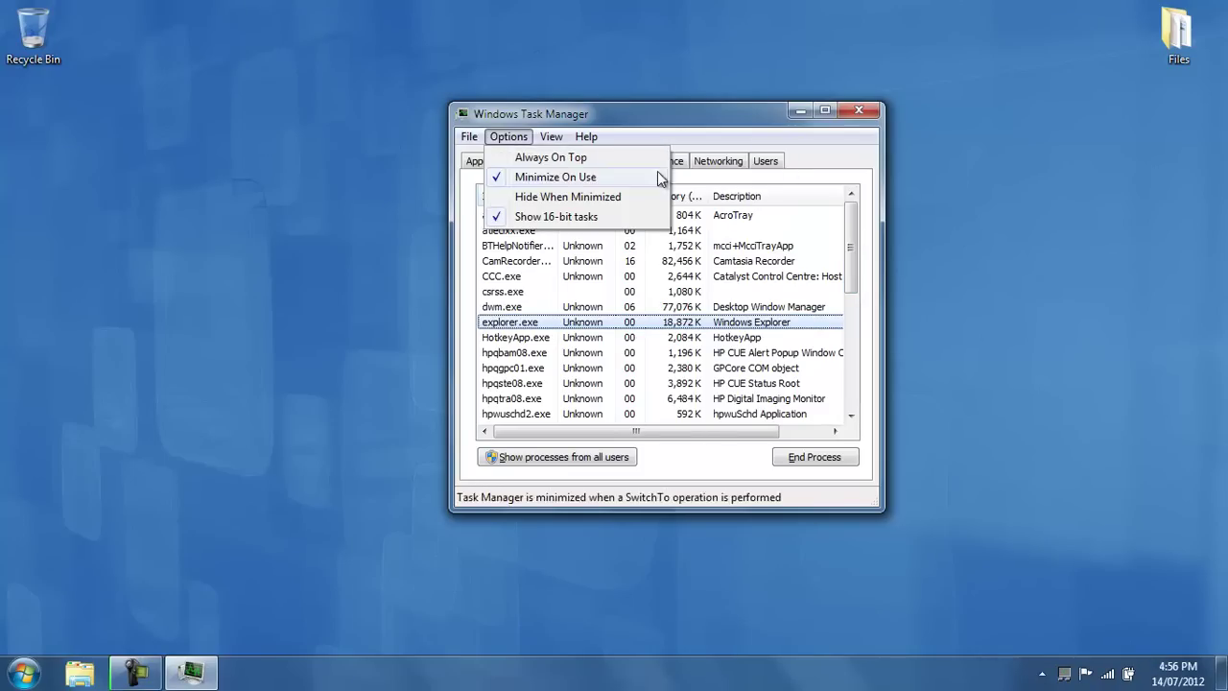
left_click(610, 323)
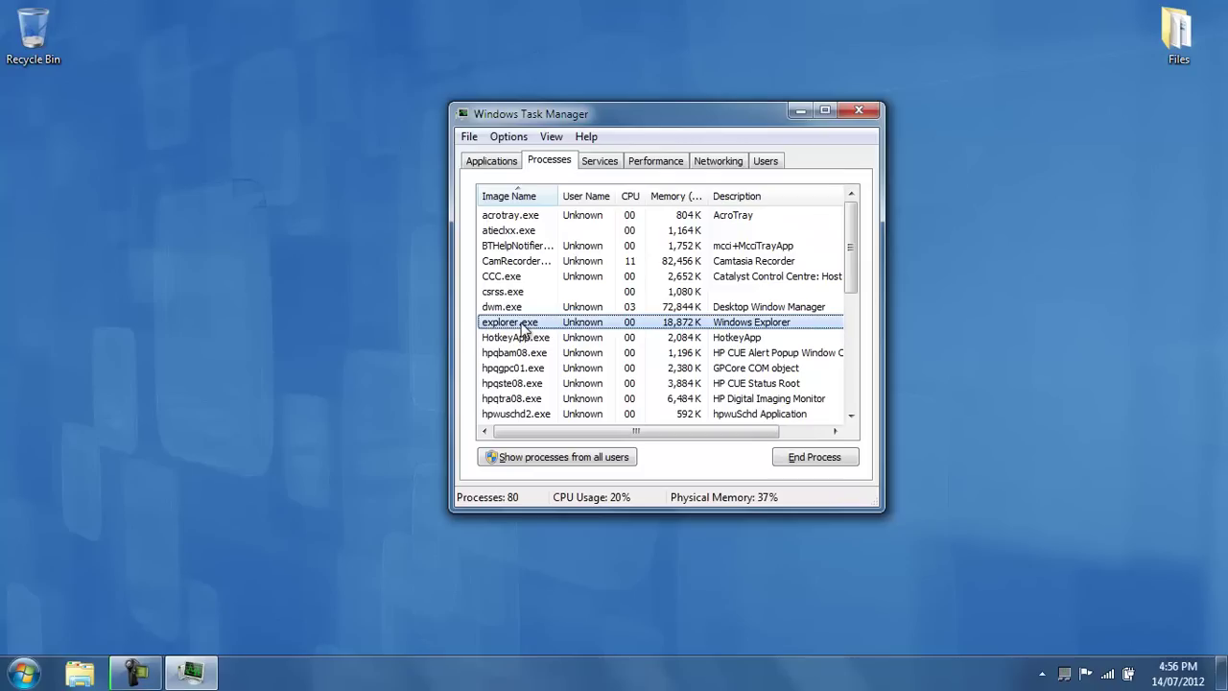
left_click(809, 460)
left_click(638, 369)
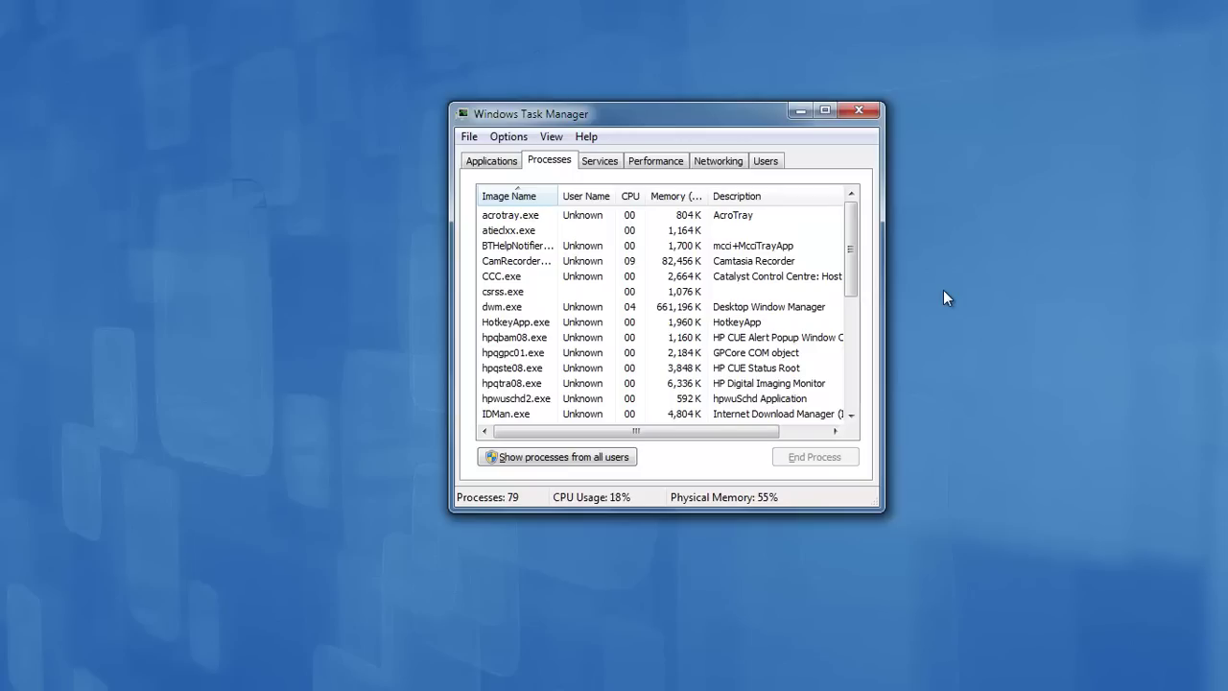
Run %USERPROFILE%\AppData\Local as a new task from Task Manager's File menu.
left_click(476, 141)
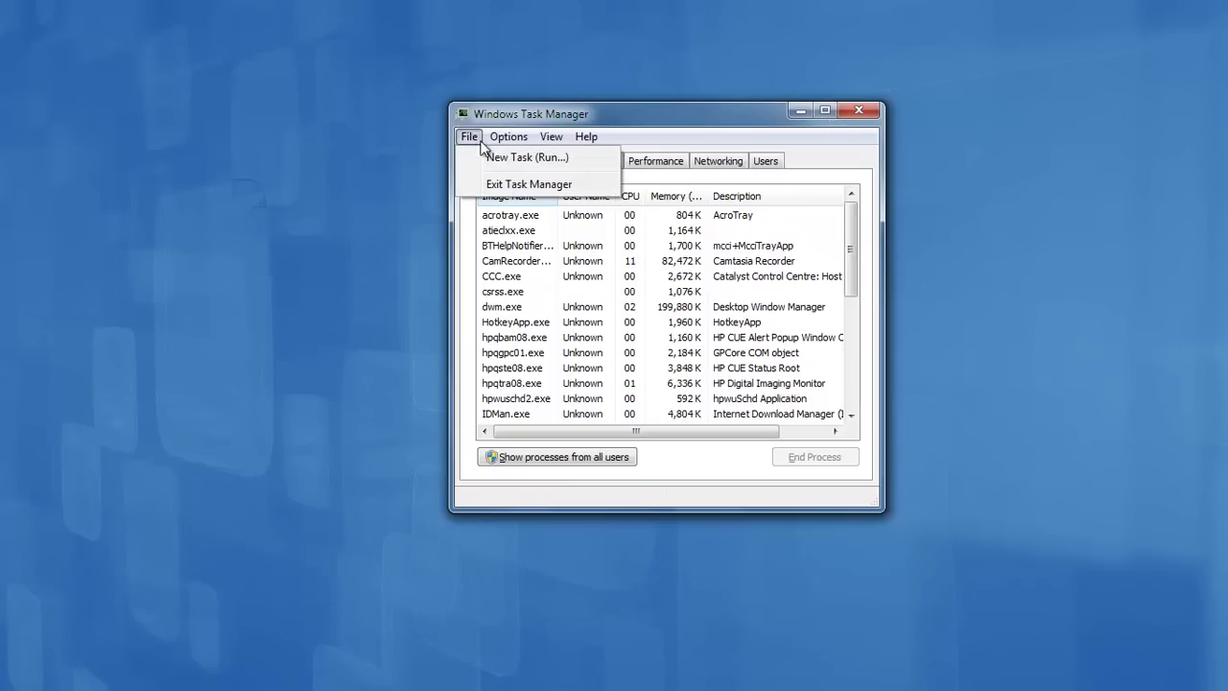
left_click(495, 157)
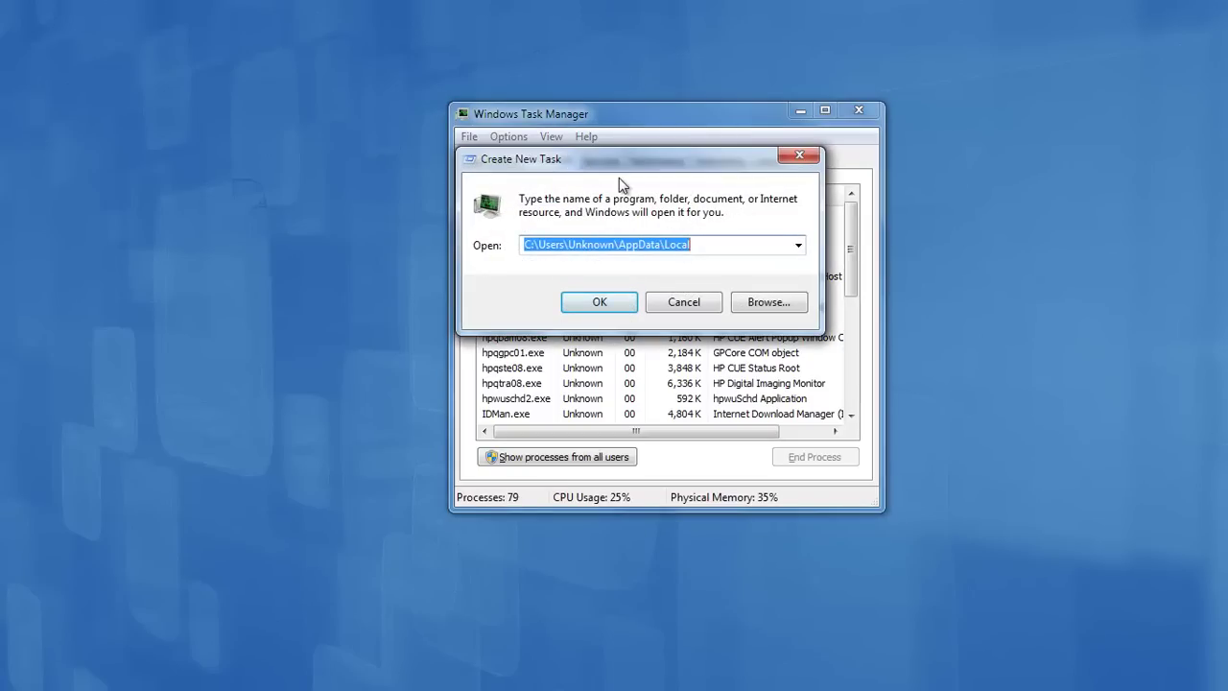
type("%")
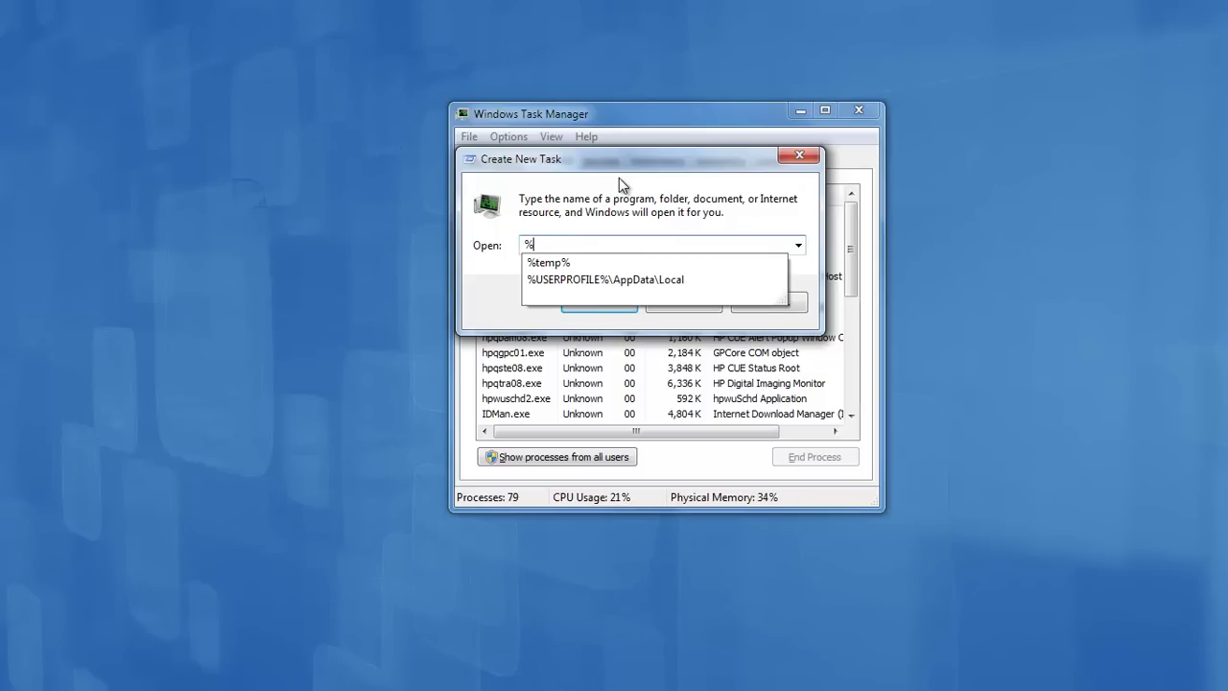
type("USERPROFI")
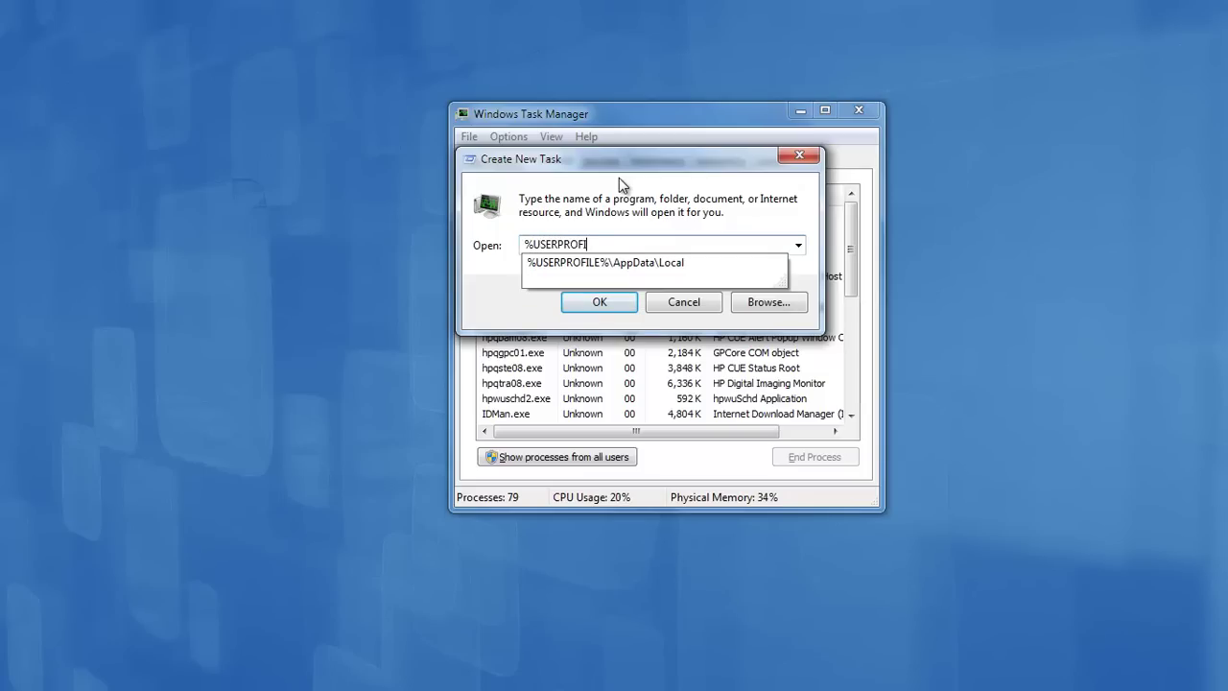
type("LE%\\AppData\\Local")
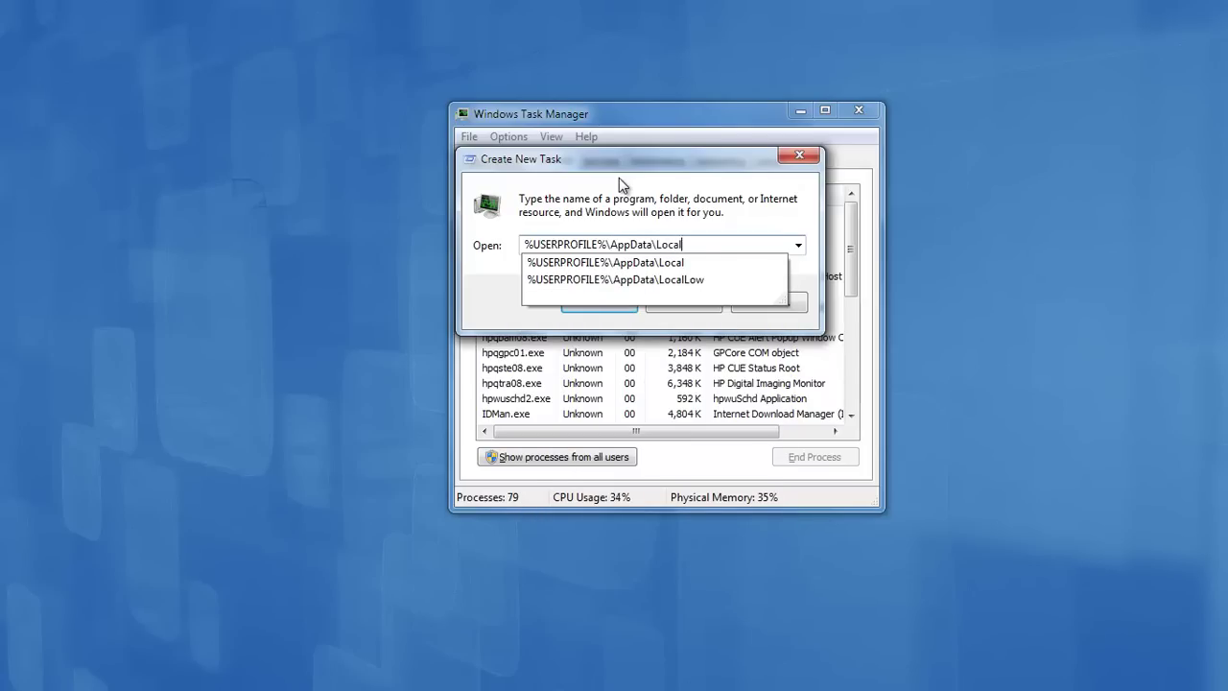
key("Return")
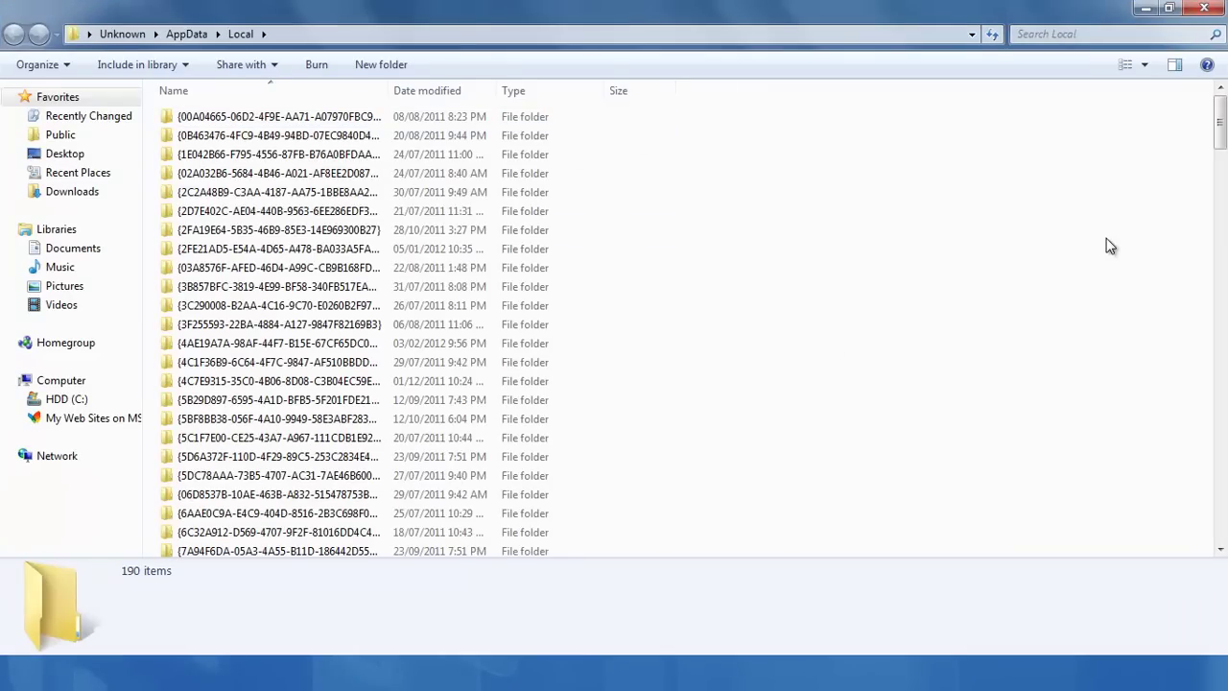
Reveal the menu bar with Alt and choose Tools > Folder options.
left_click_drag(1219, 122, 1222, 533)
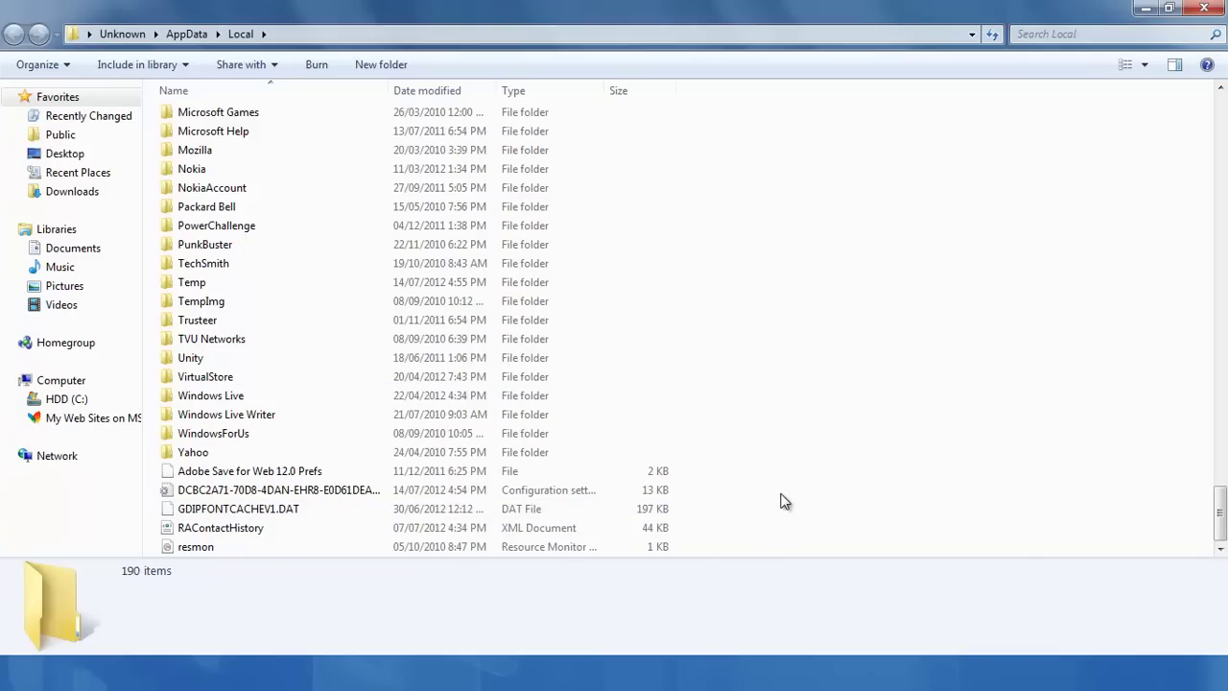
key("alt")
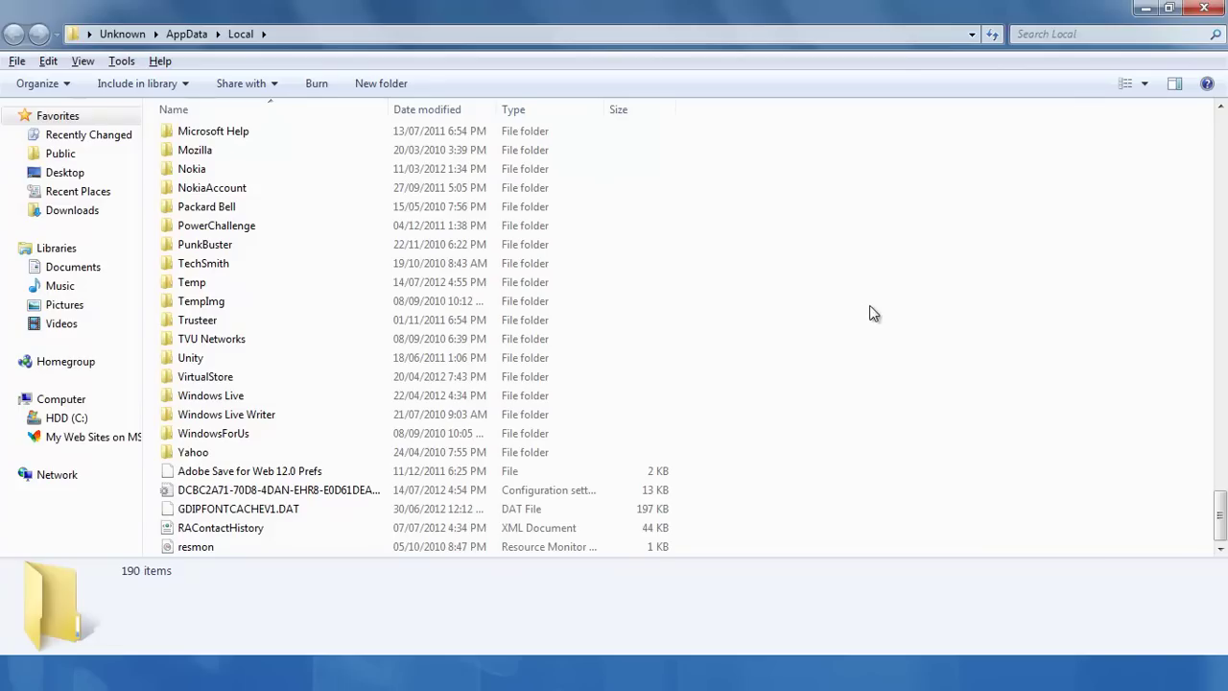
left_click(121, 60)
left_click(161, 148)
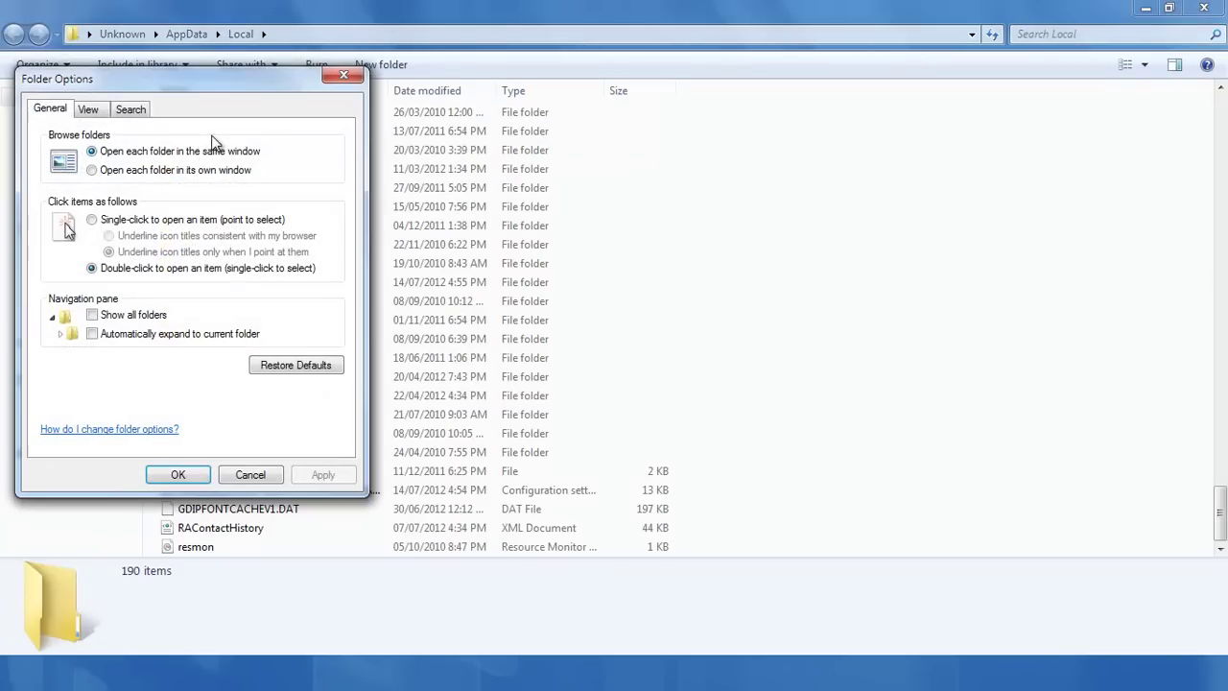
Reopen Folder Options via Organize and turn on 'Show hidden files, folders, and drives'.
left_click(336, 77)
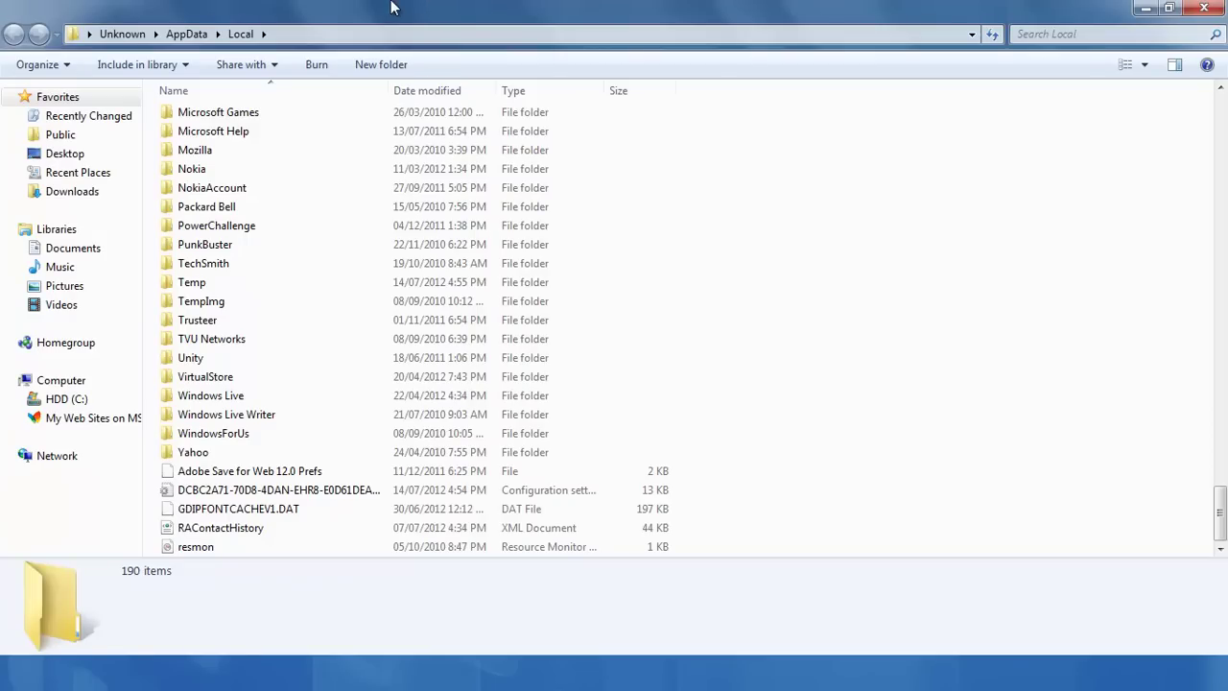
left_click(40, 65)
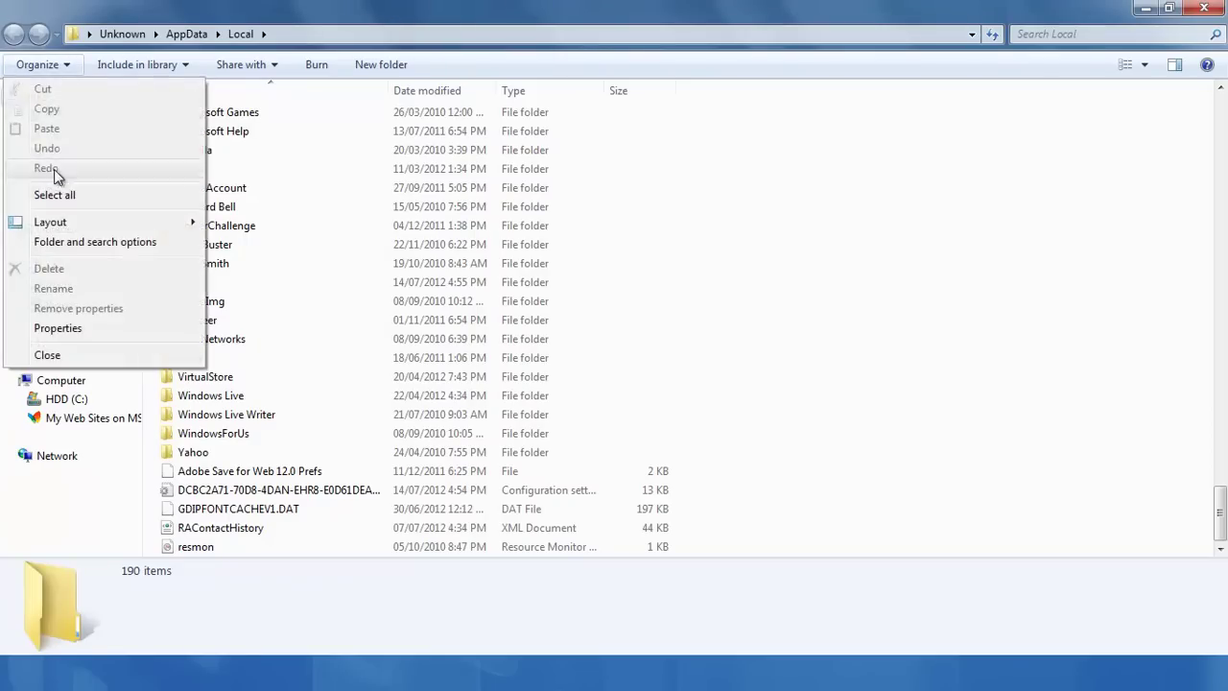
left_click(74, 243)
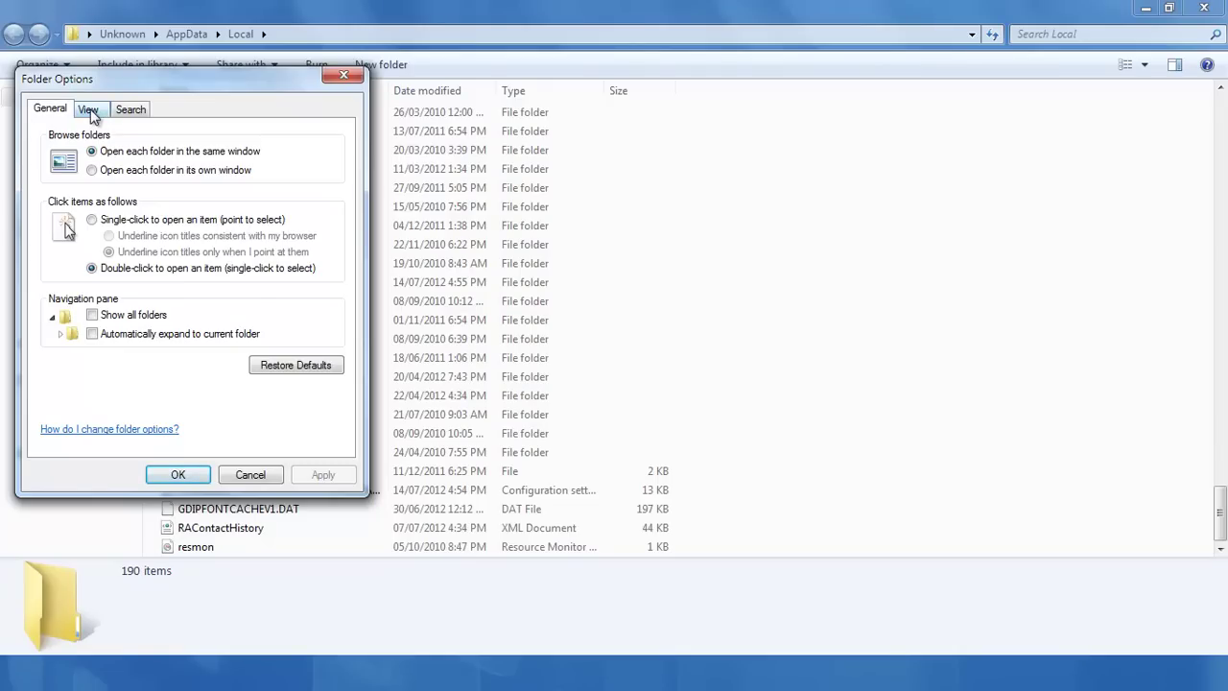
left_click(90, 111)
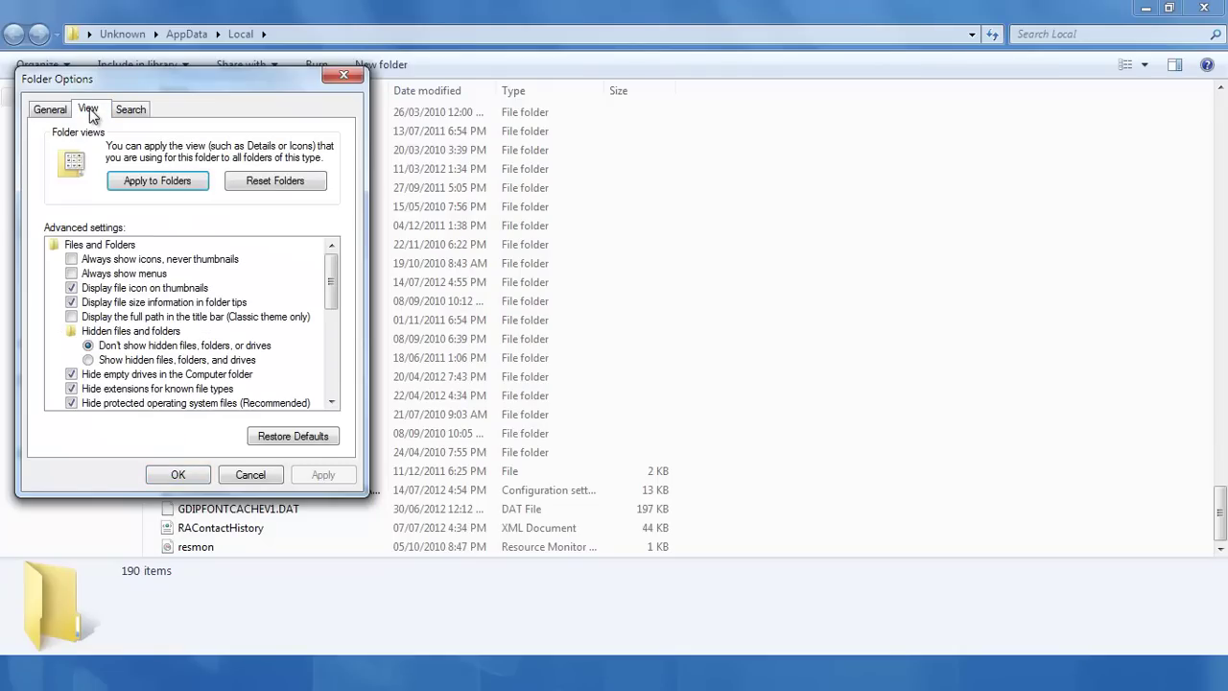
left_click(98, 335)
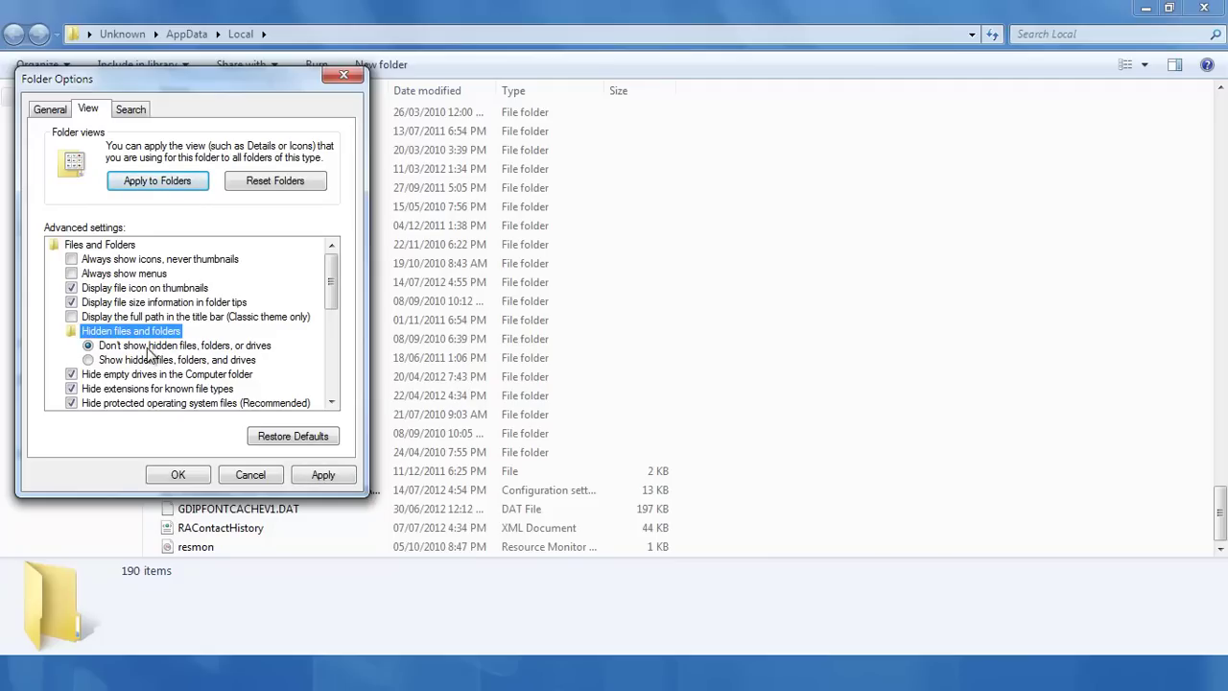
left_click(88, 360)
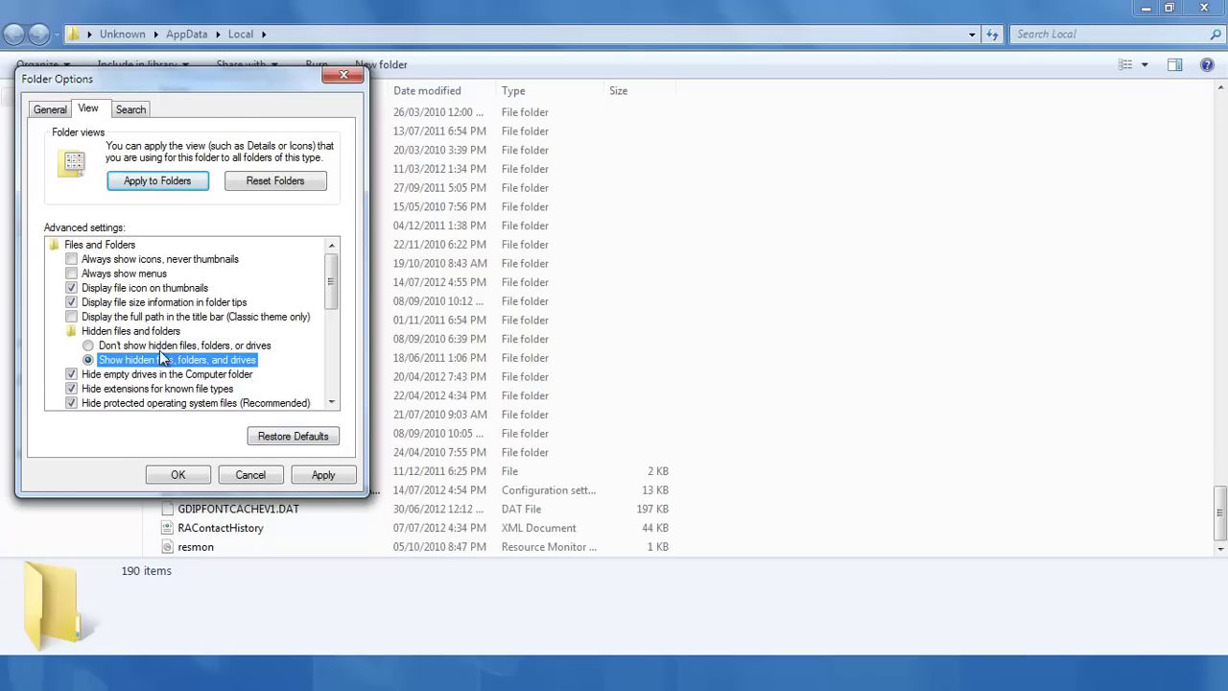
left_click(322, 475)
left_click(178, 475)
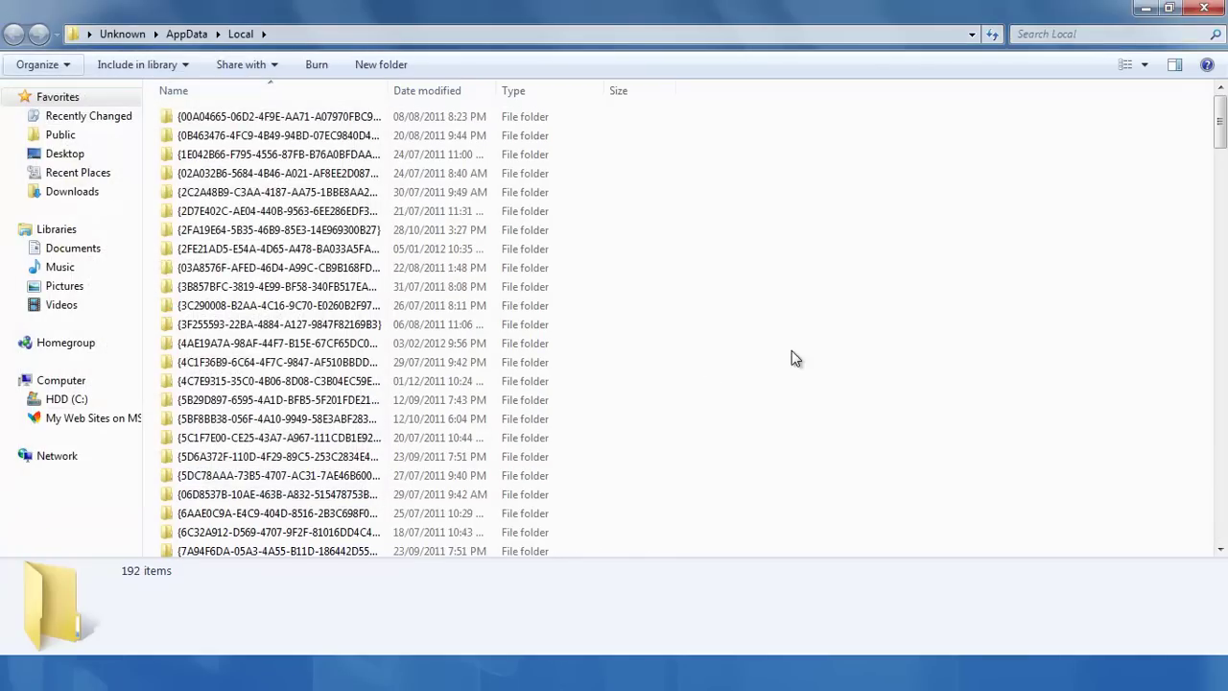
Scroll down to IconCache and permanently delete it with Shift+Delete.
scroll(1157, 158, "down", 4)
scroll(1056, 116, "down", 20)
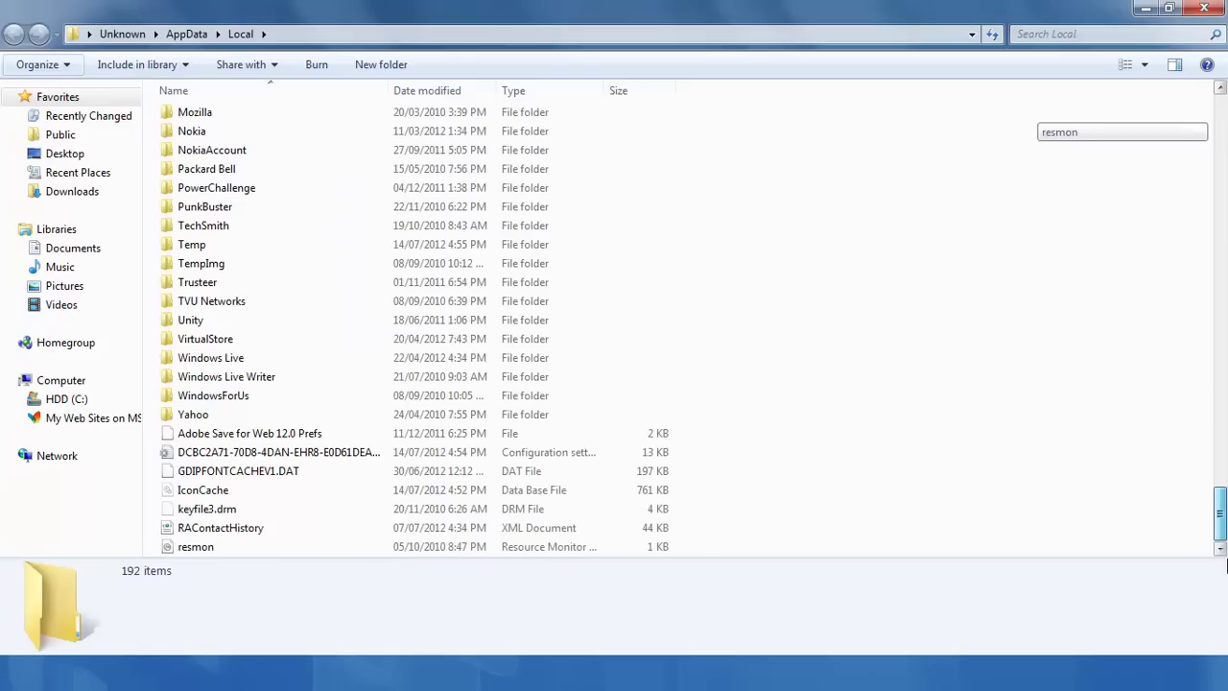
left_click(240, 489)
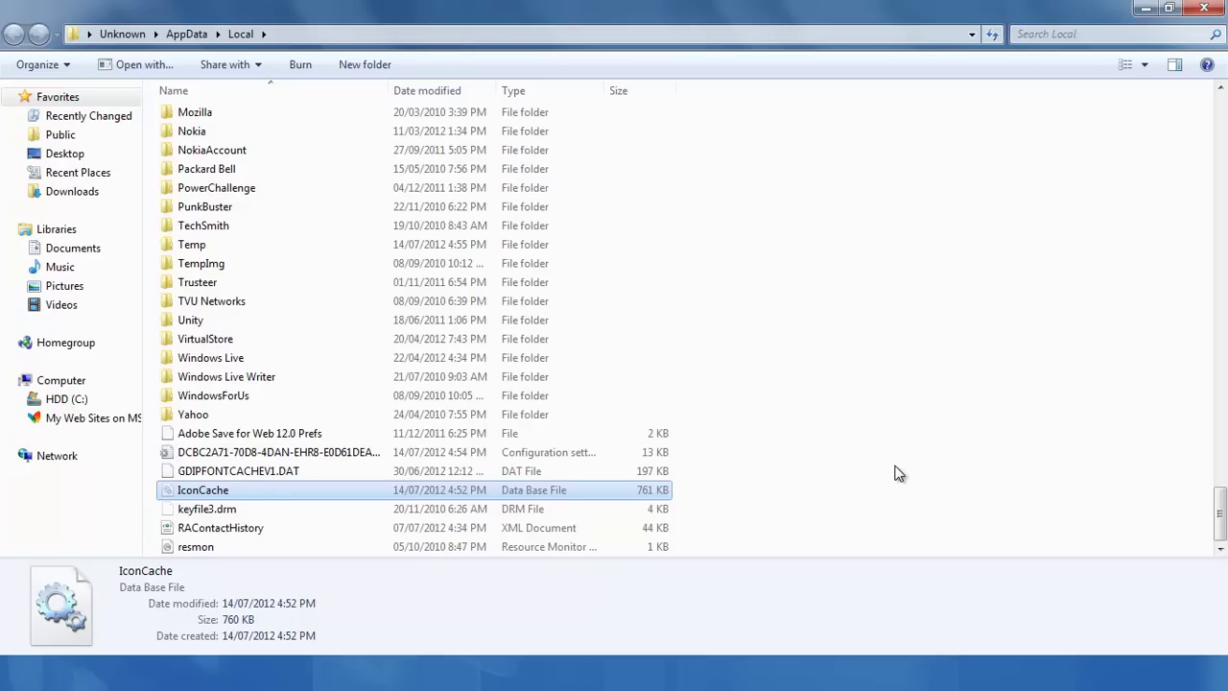
key("shift+Delete")
key("Return")
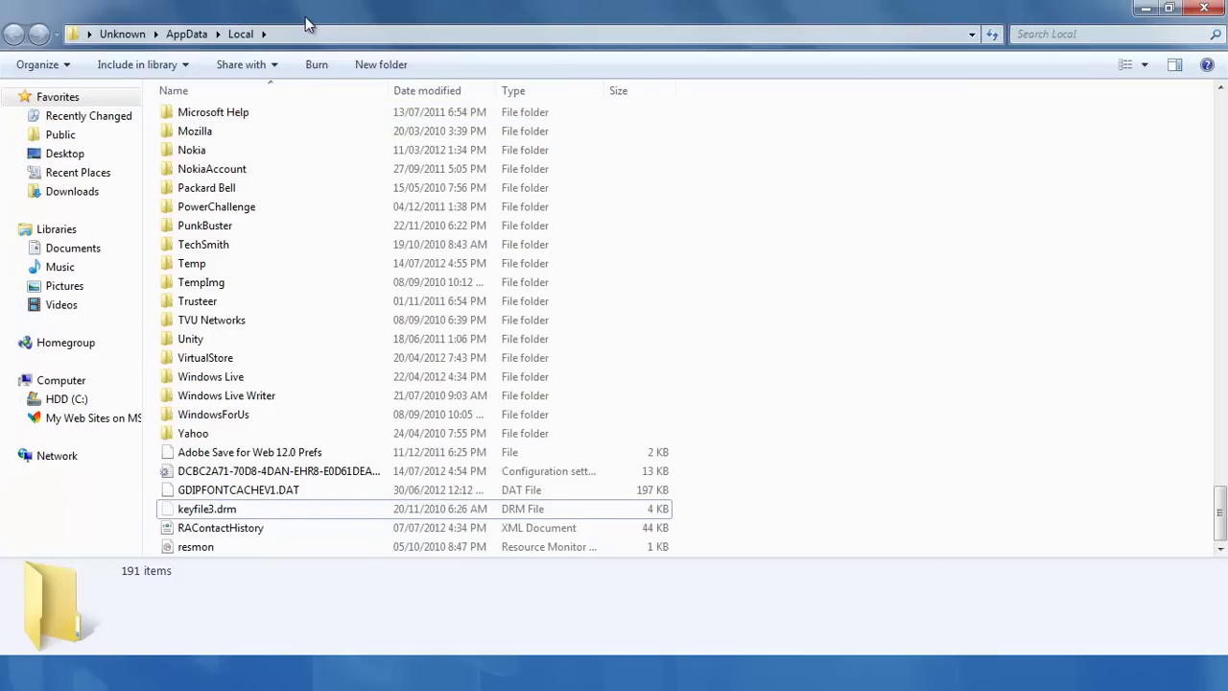
Set Folder Options to 'Don't show hidden files, folders, or drives' and apply.
left_click(65, 66)
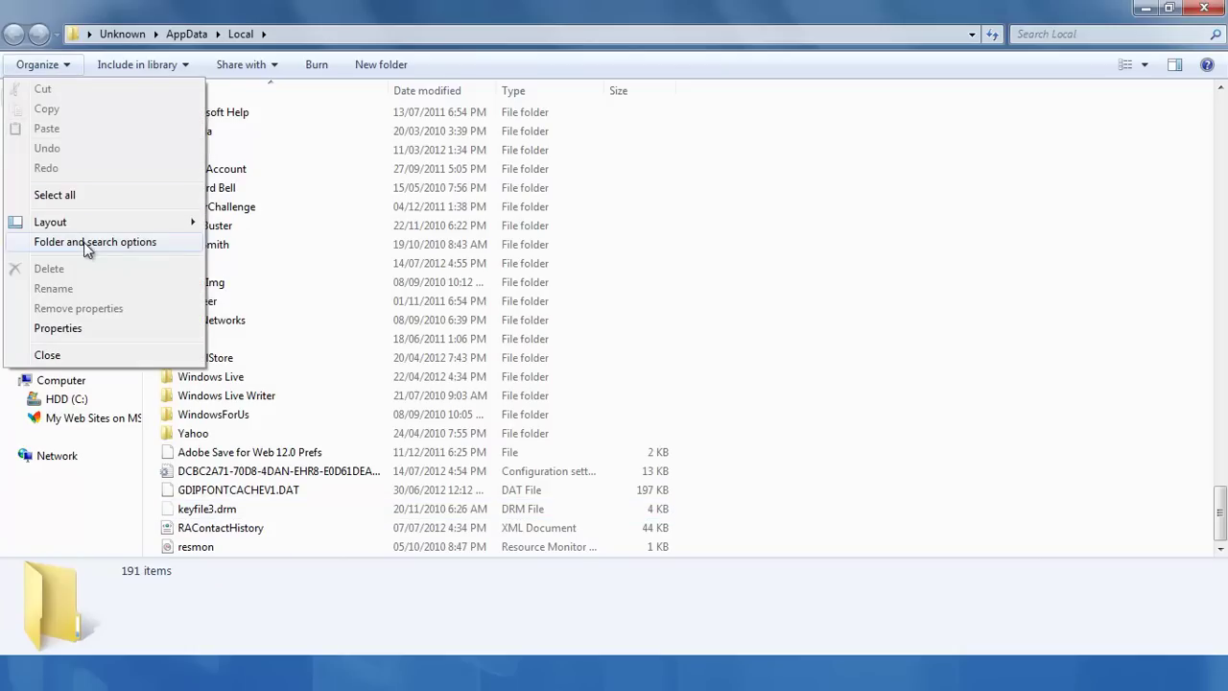
left_click(83, 240)
left_click(89, 110)
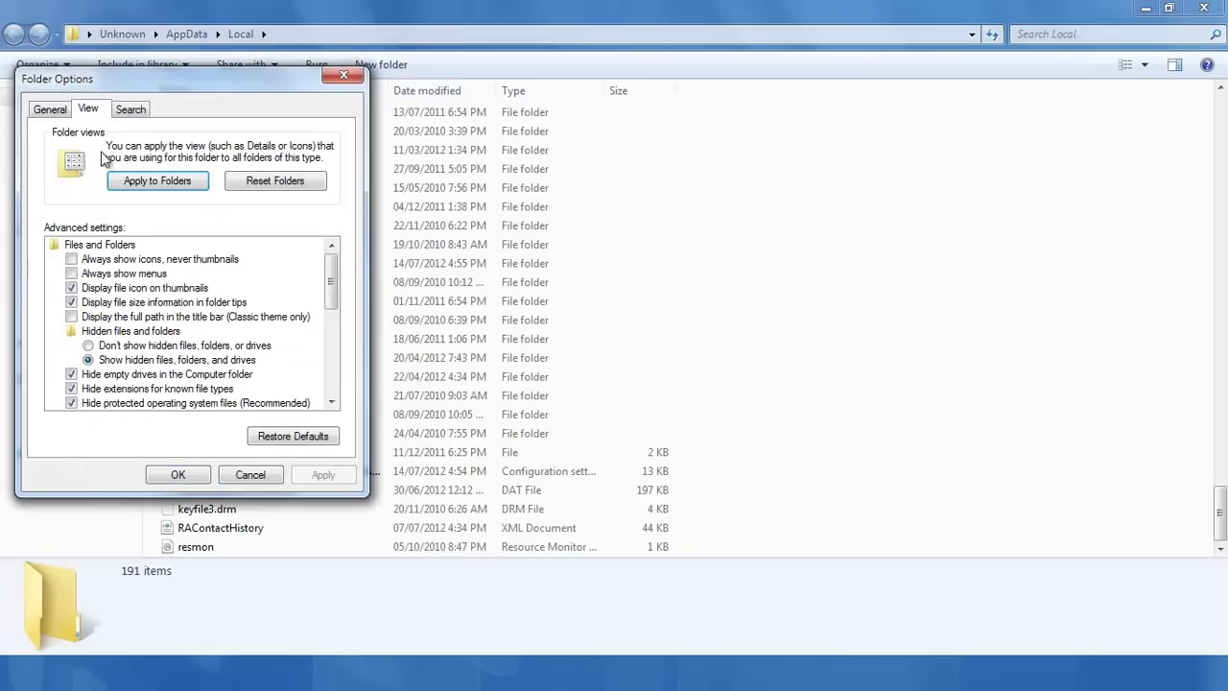
left_click(90, 347)
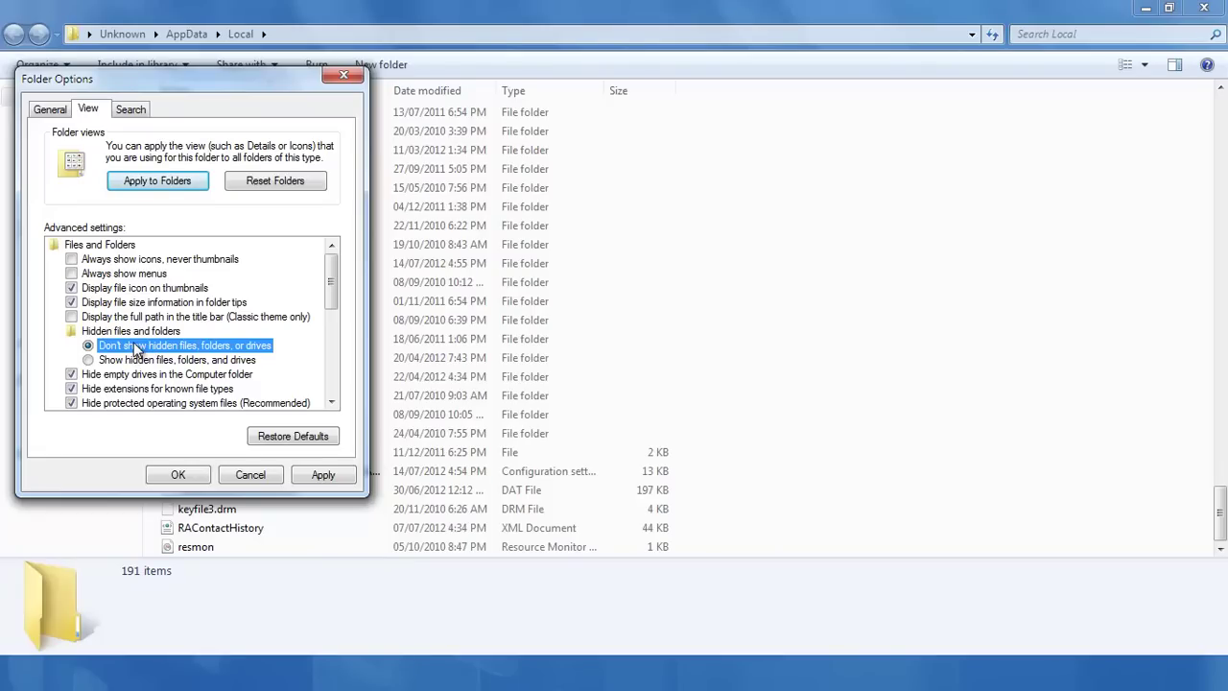
left_click(324, 474)
left_click(178, 474)
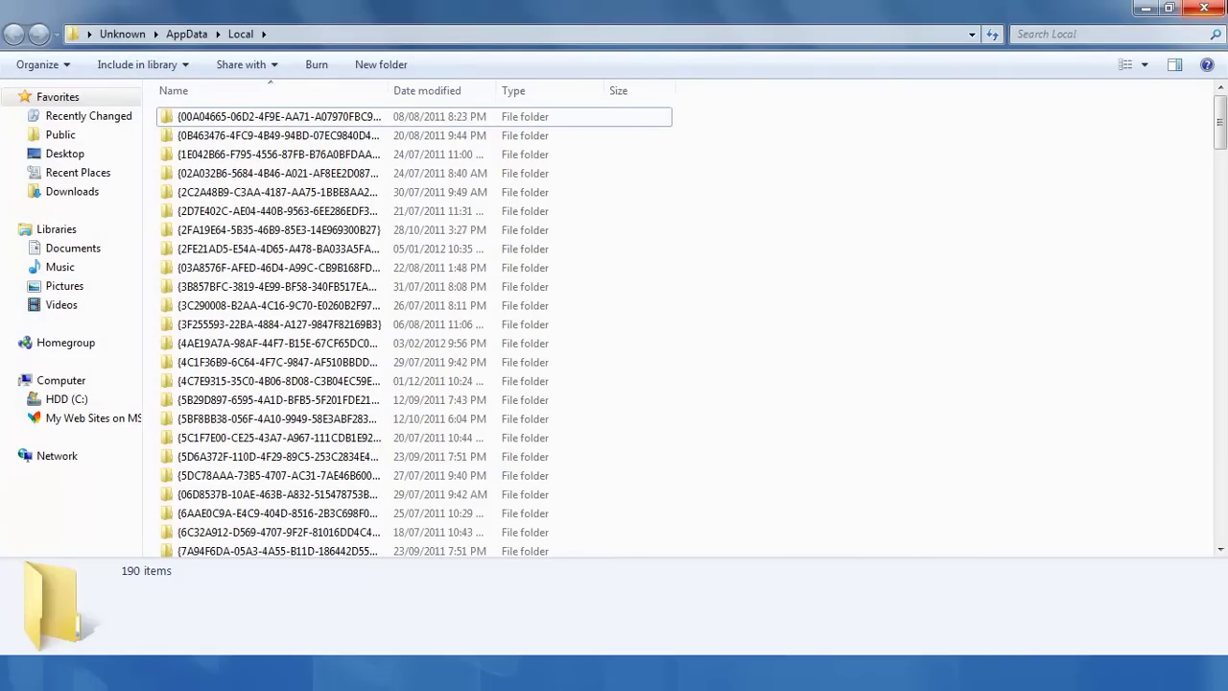
Close the AppData window and run C:\Windows\explorer.exe as a new task.
left_click(1204, 8)
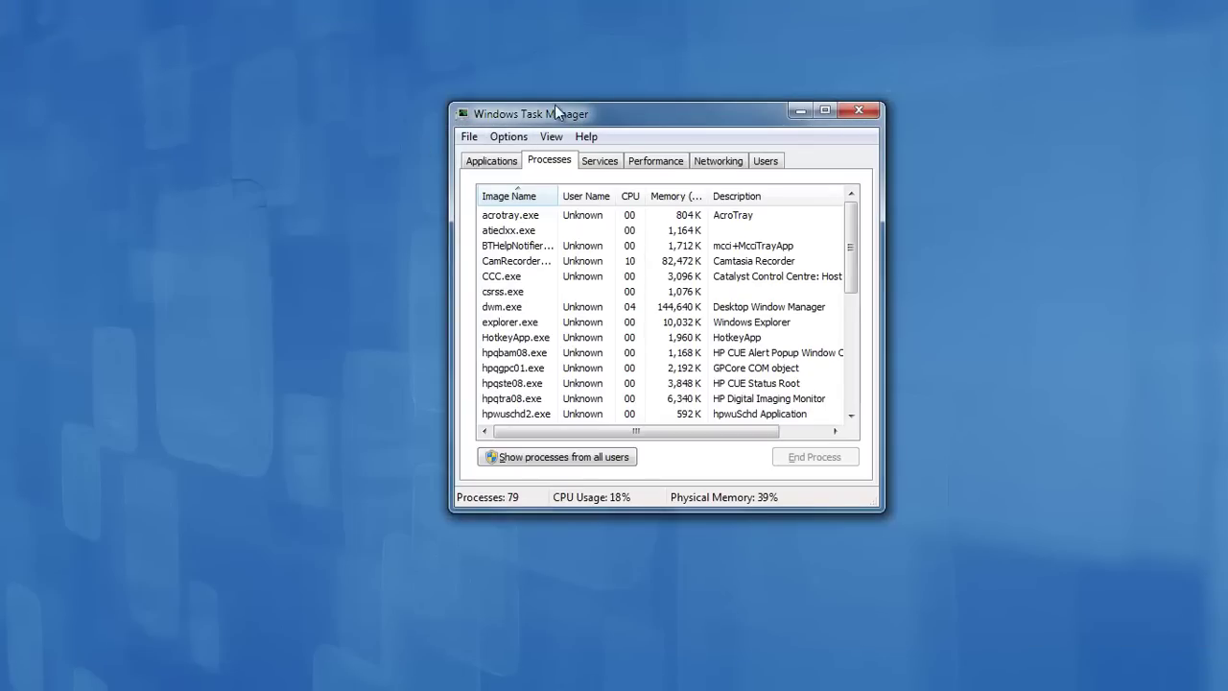
left_click(477, 144)
left_click(491, 157)
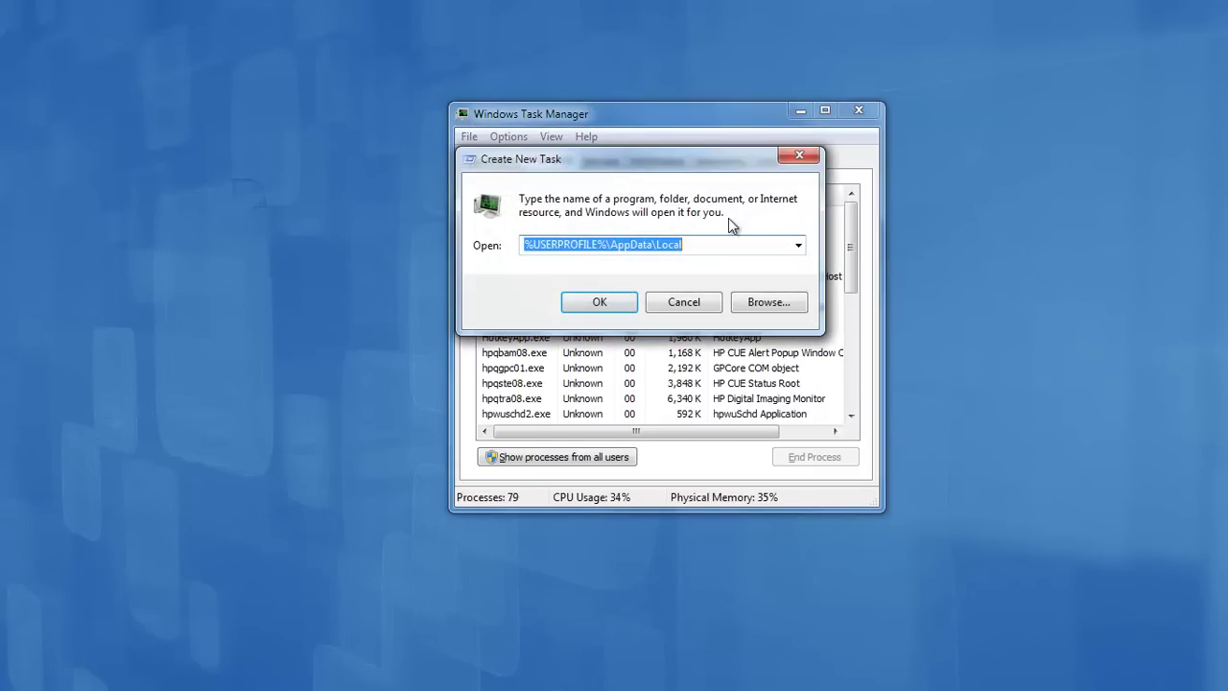
type("C:\\")
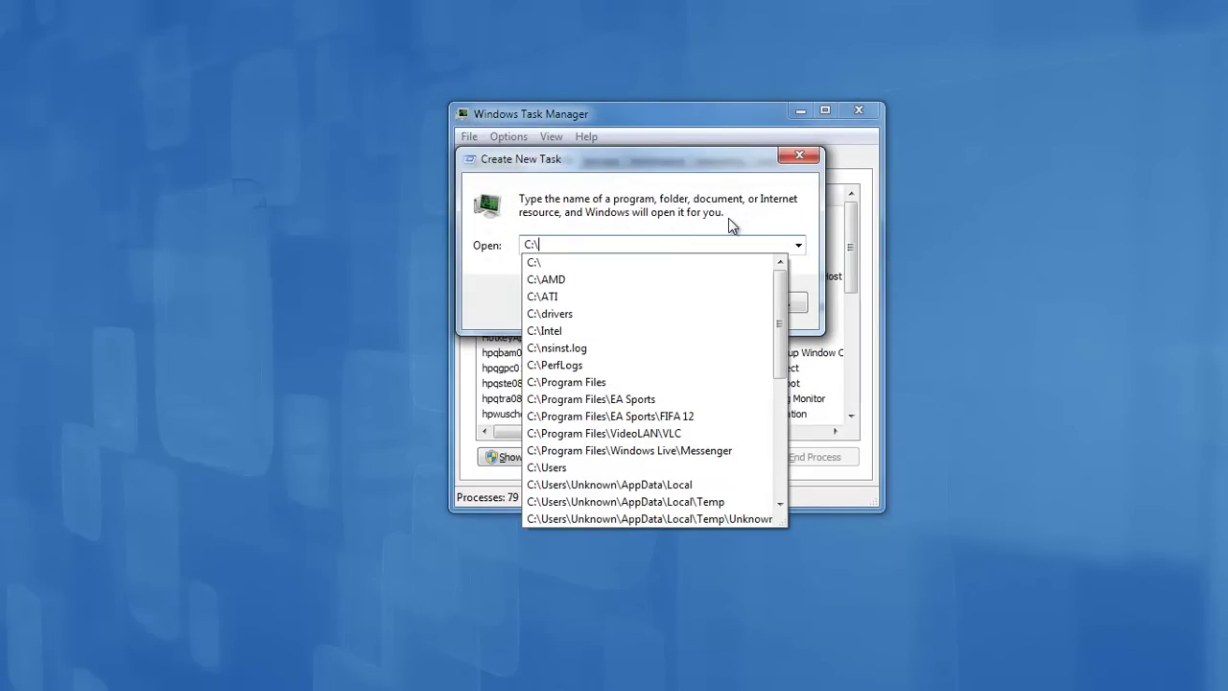
type("Windows\\")
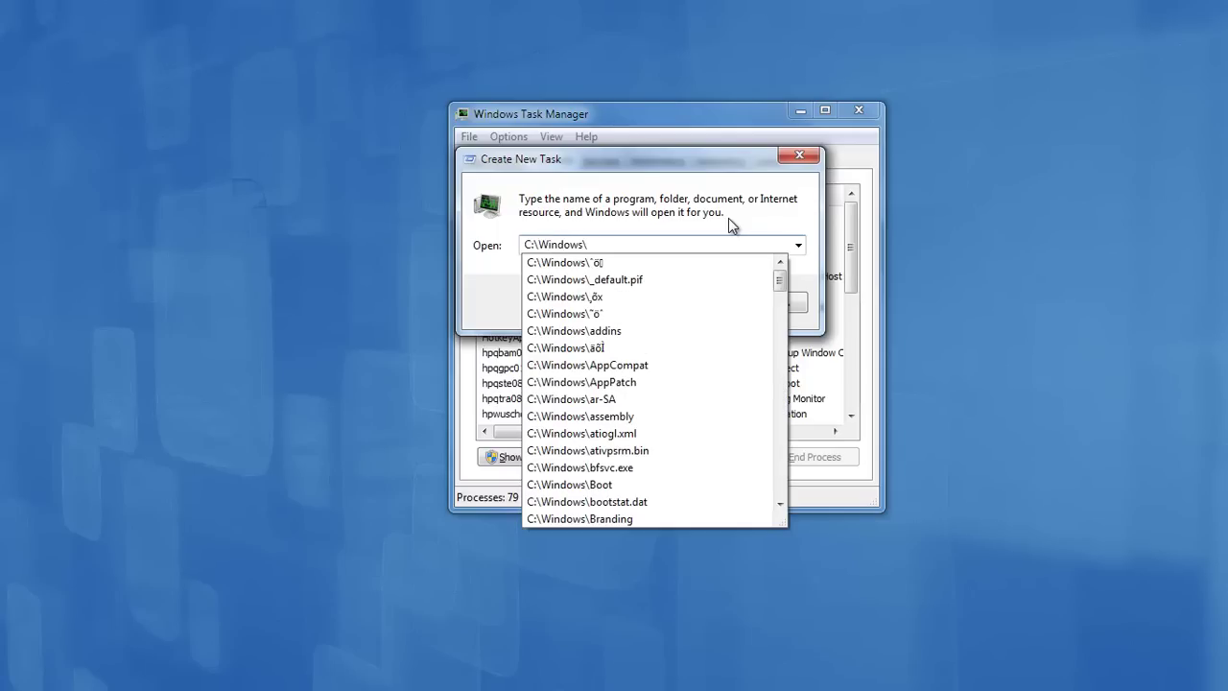
type("explorer.ex")
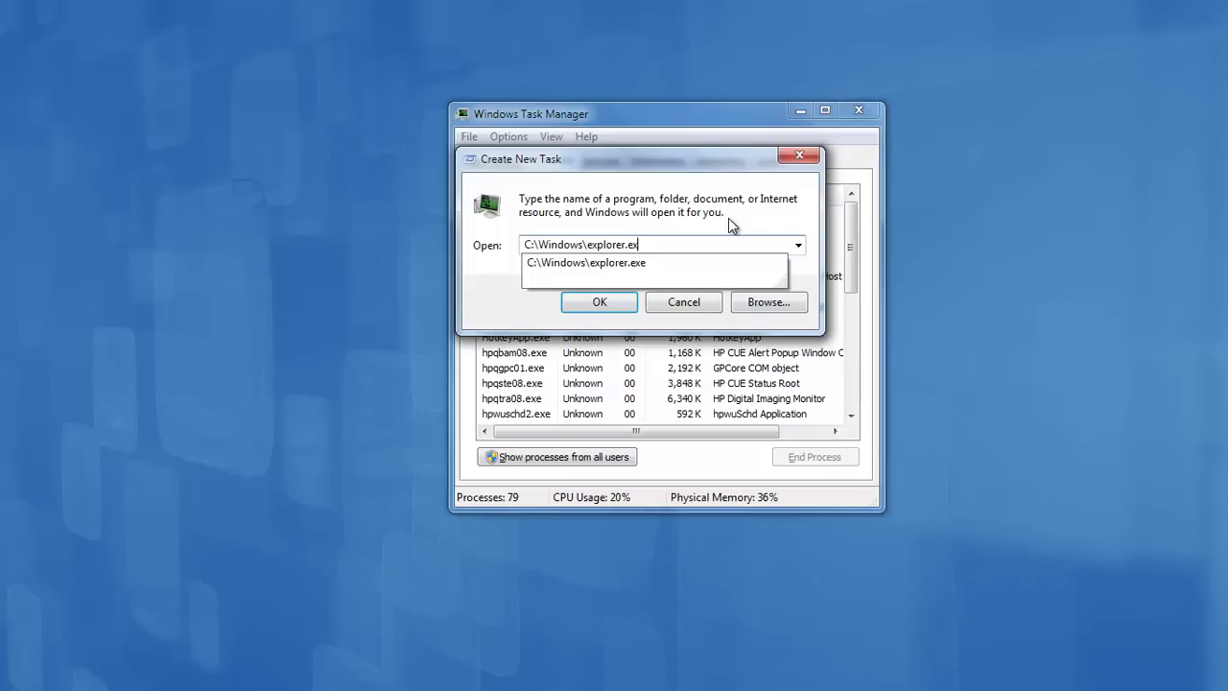
type("e")
key("Return")
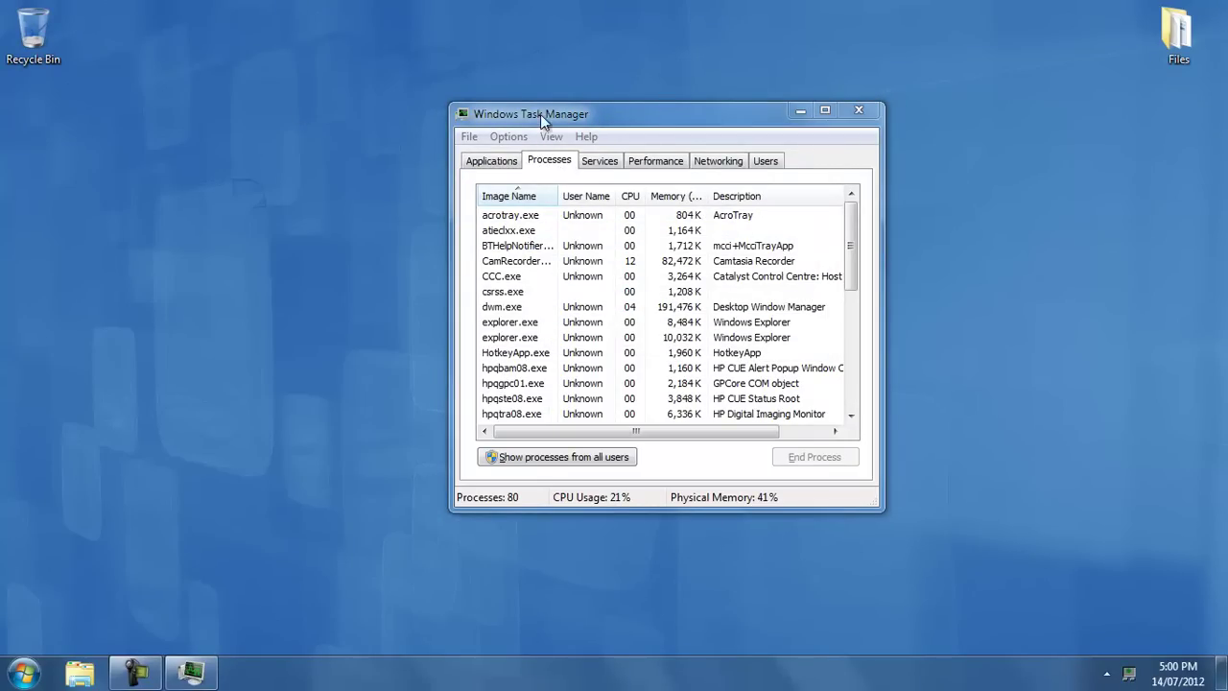
left_click(489, 161)
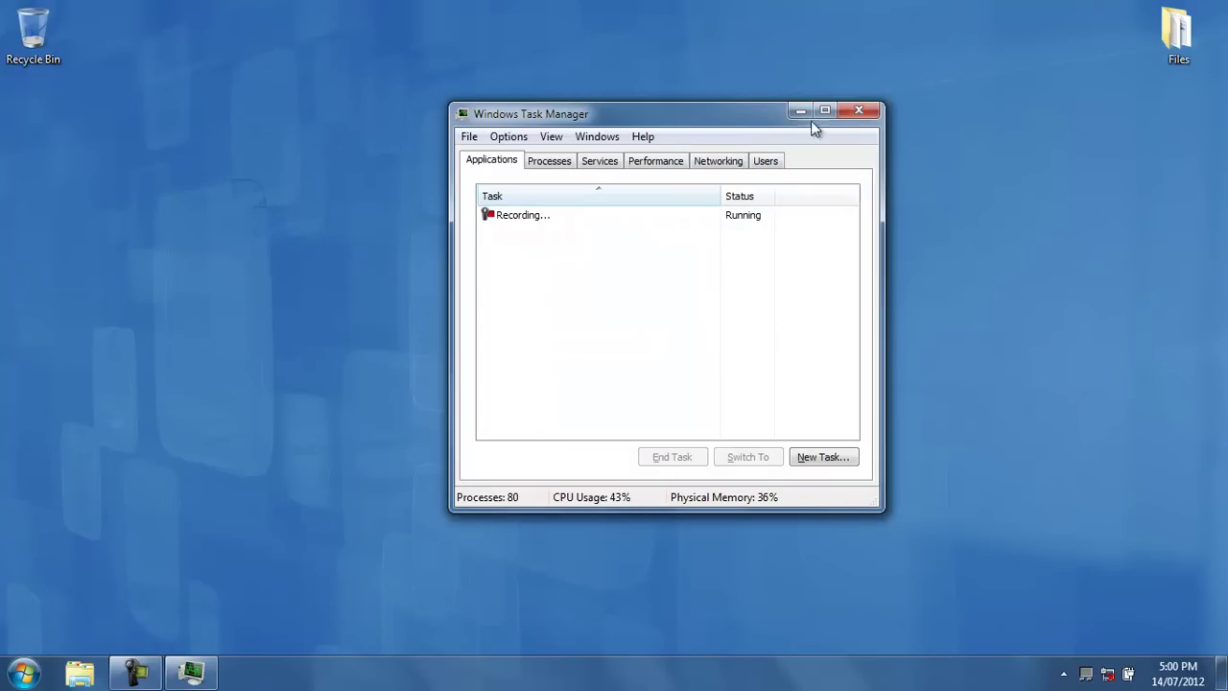
Close Task Manager, then launch and close FIFA 12 and VLC from their restored shortcuts.
left_click(866, 116)
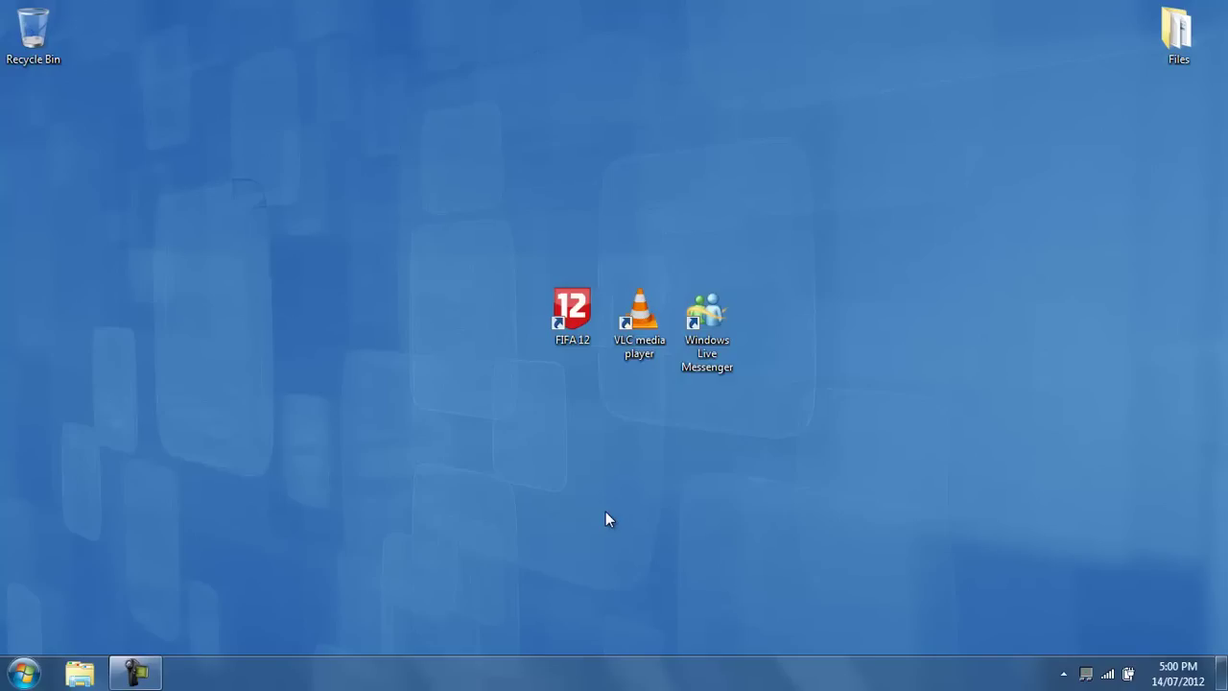
left_click_drag(450, 209, 835, 442)
left_click(643, 341)
double_click(572, 312)
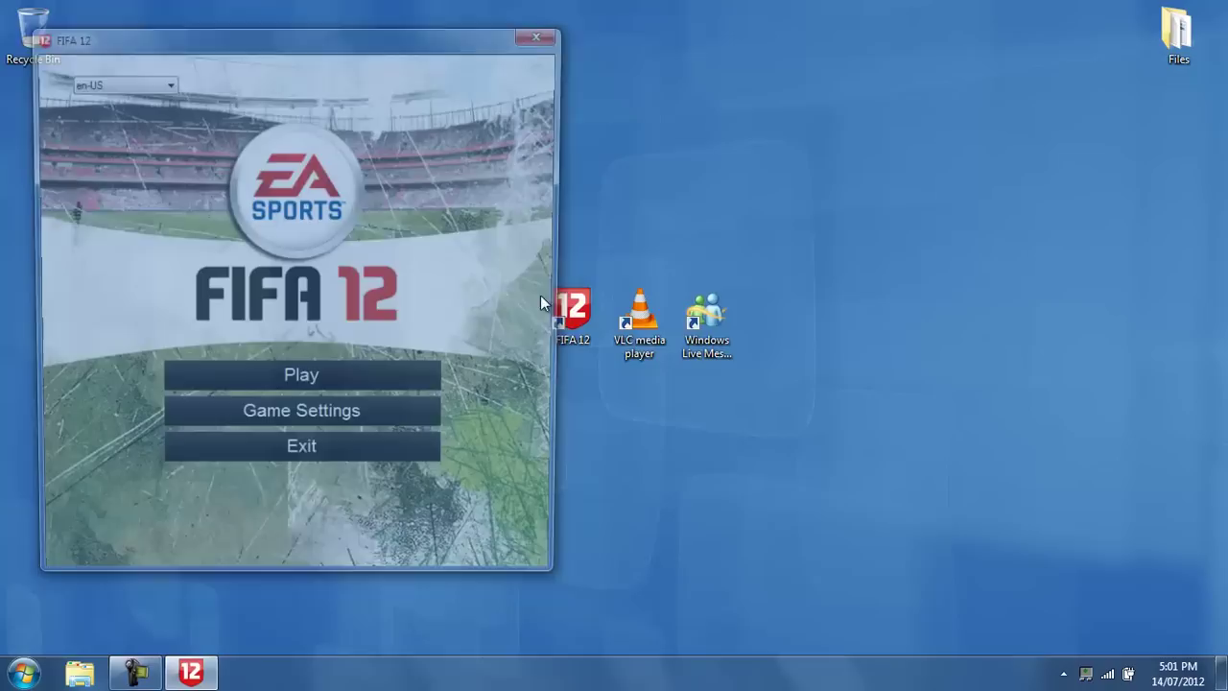
left_click(544, 33)
double_click(644, 294)
left_click(294, 10)
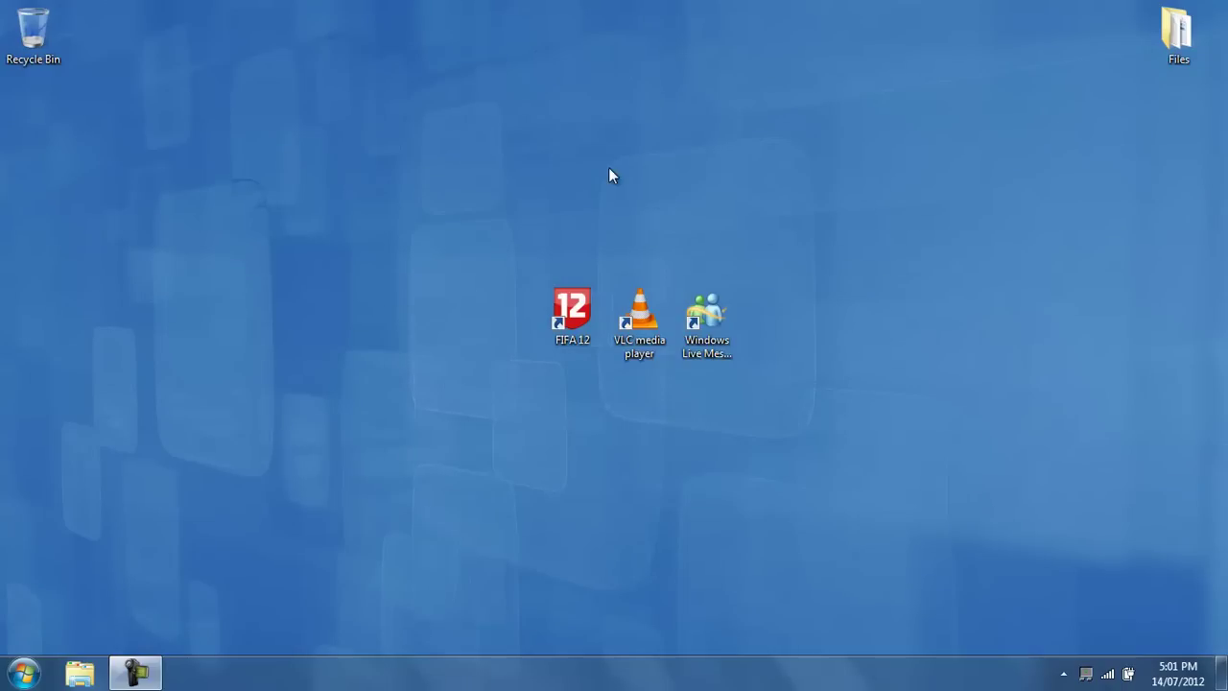